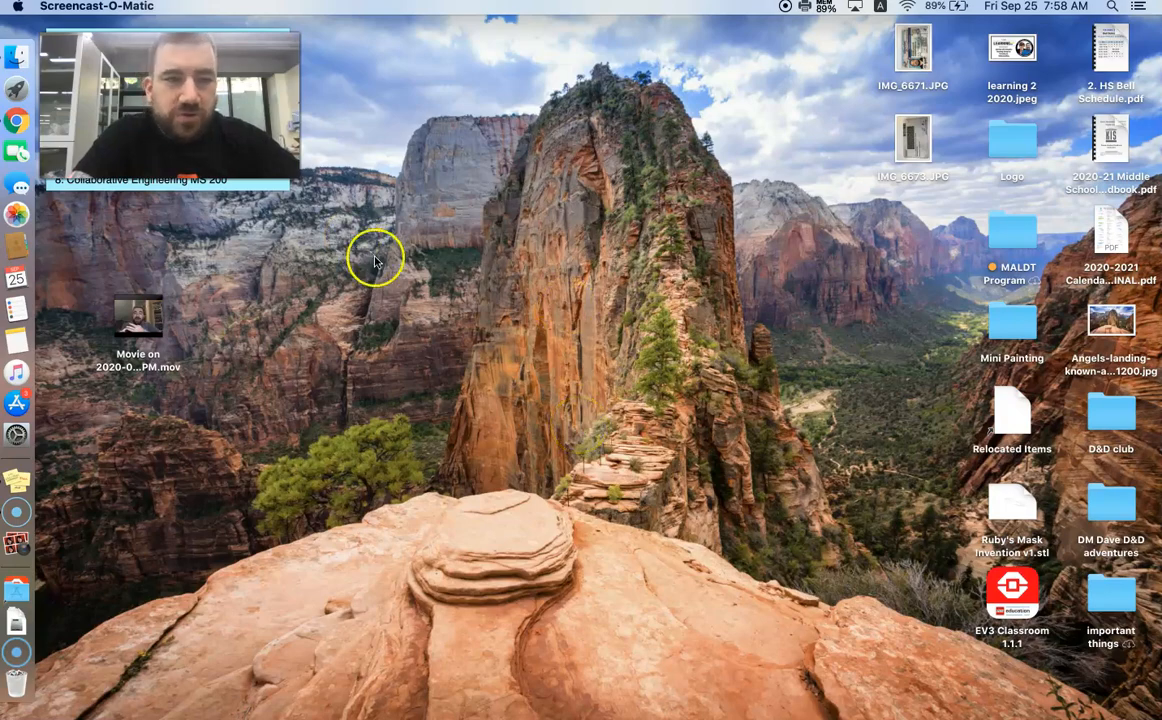
# Download the Macintosh installation image of Bridge Designer 2016 in Chrome, open the downloaded file, and close the SourceForge tab
pyautogui.click(18, 122)
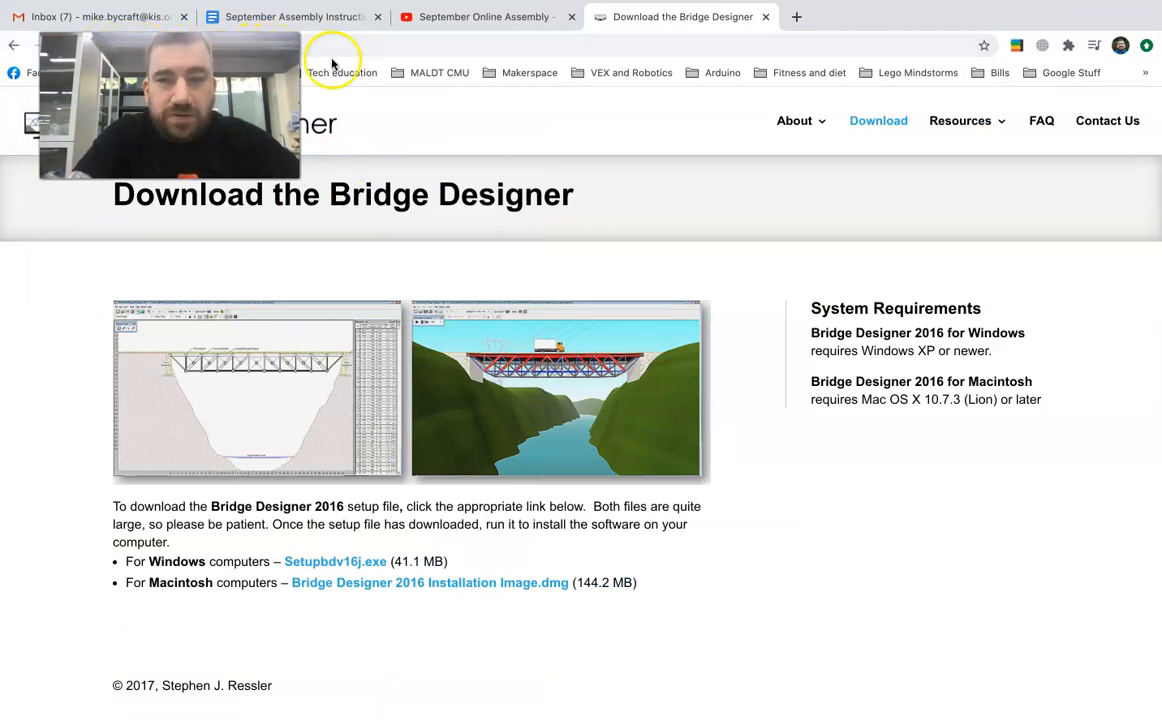
pyautogui.scroll(-1, 754, 413)
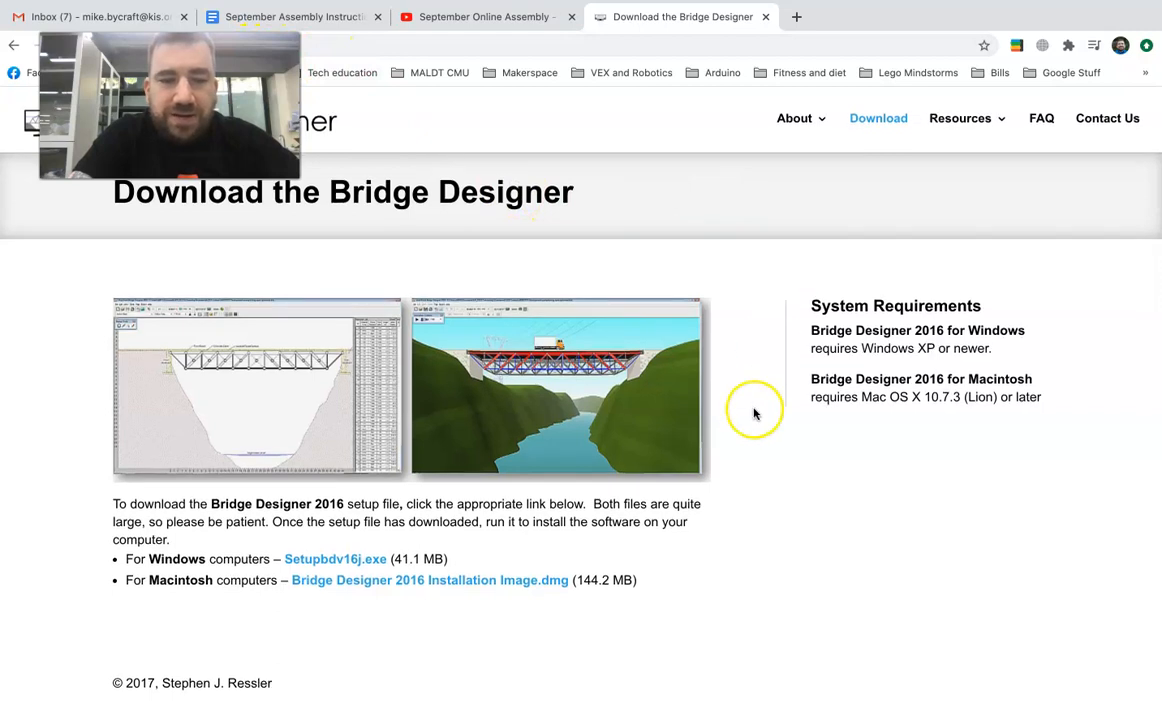
pyautogui.click(333, 588)
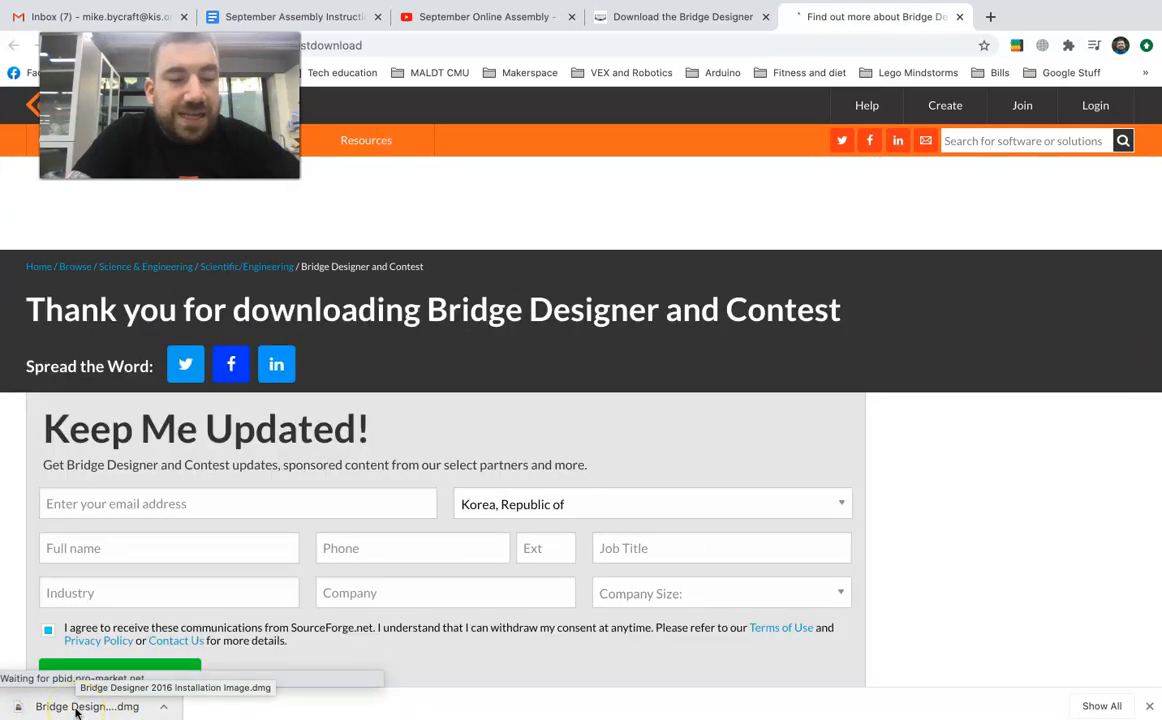
pyautogui.click(76, 707)
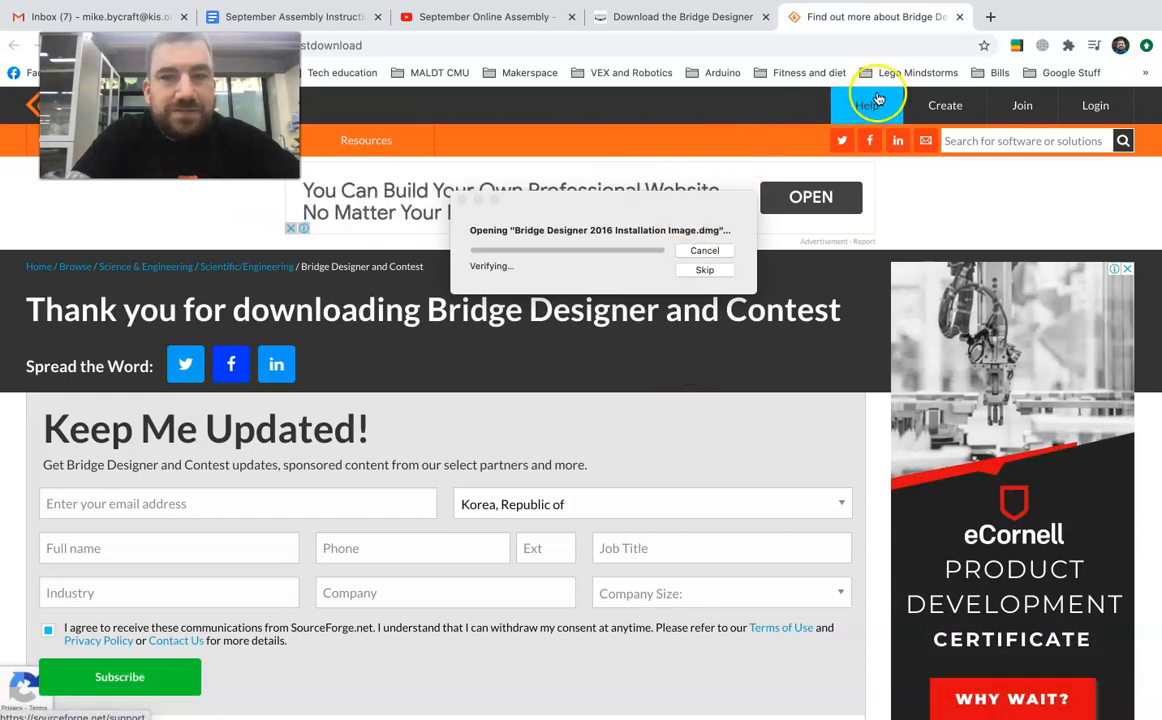
pyautogui.click(960, 18)
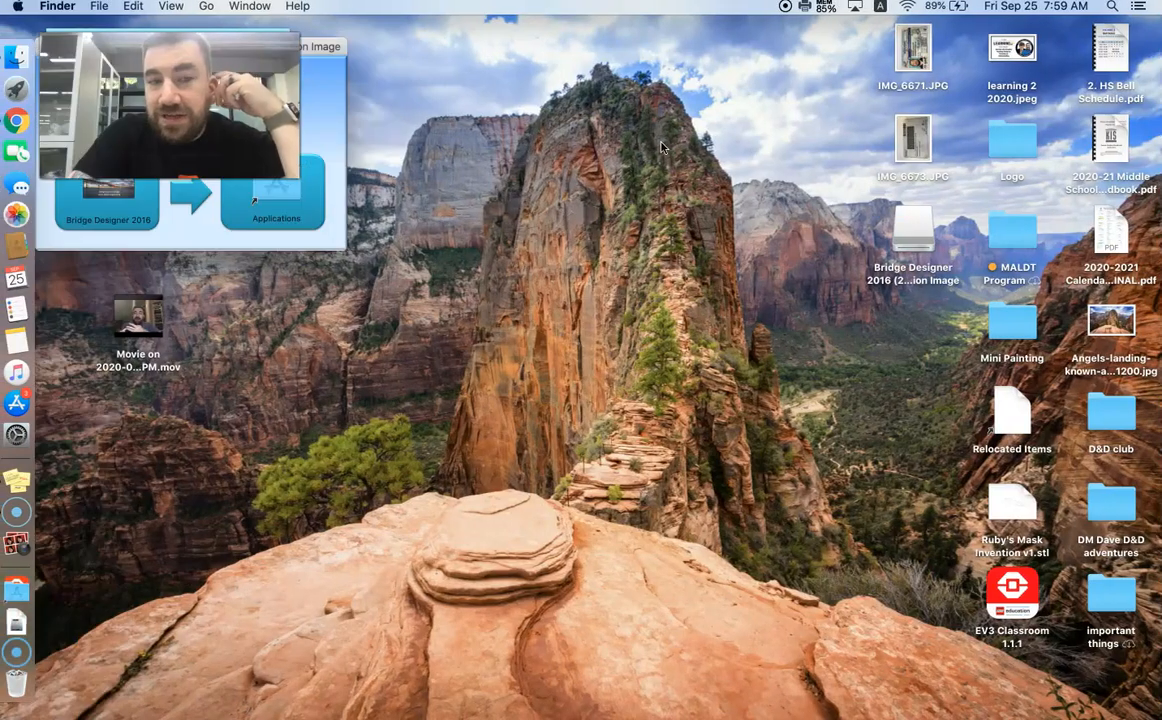
# Move the Bridge Designer 2016 installer window to the middle of the desktop so its contents are uncovered
pyautogui.click(325, 110)
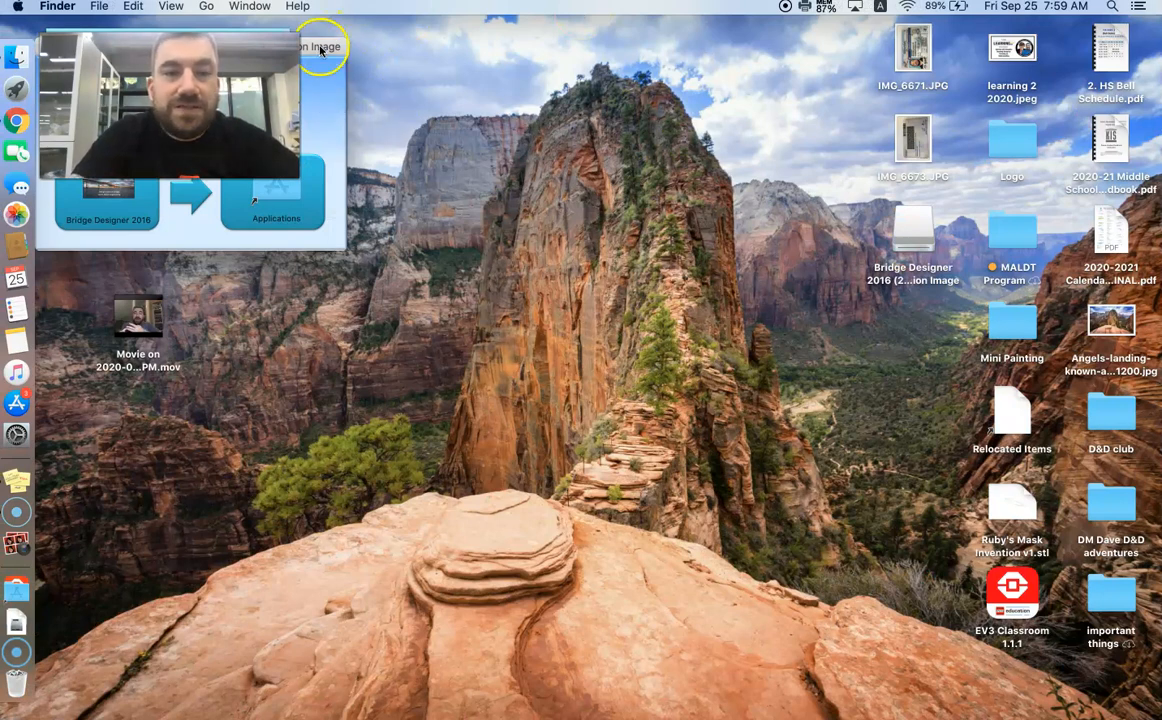
pyautogui.moveTo(320, 49); pyautogui.dragTo(733, 118)
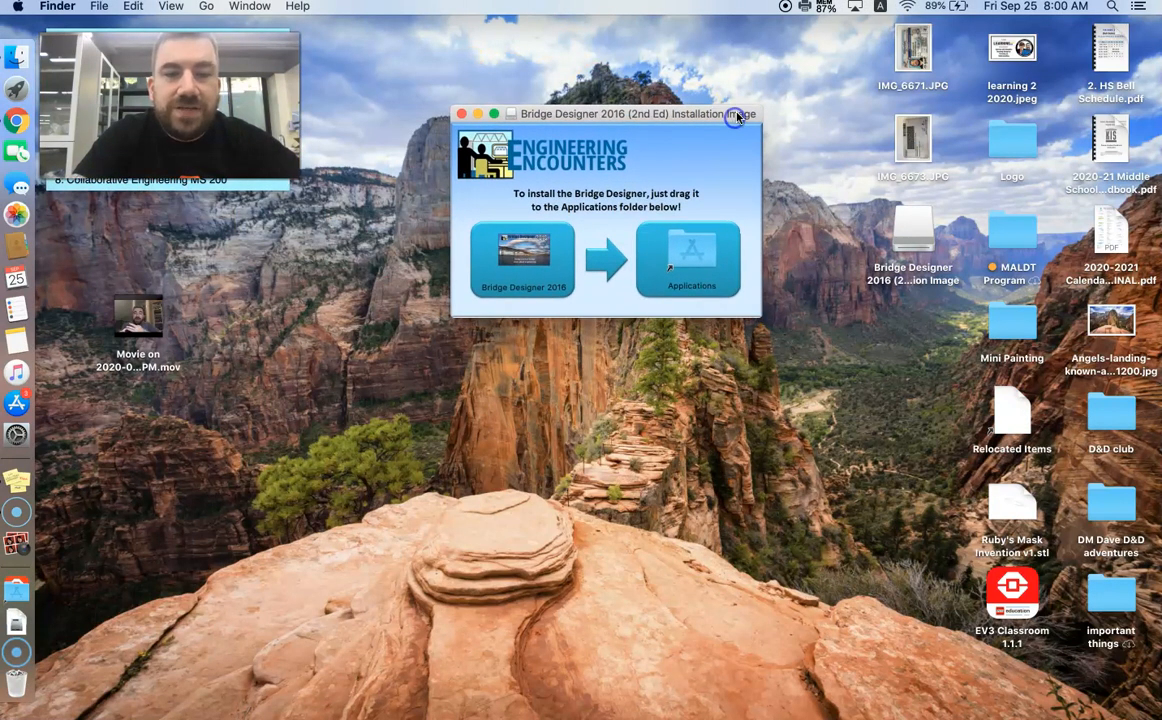
pyautogui.click(518, 256)
pyautogui.press('space')
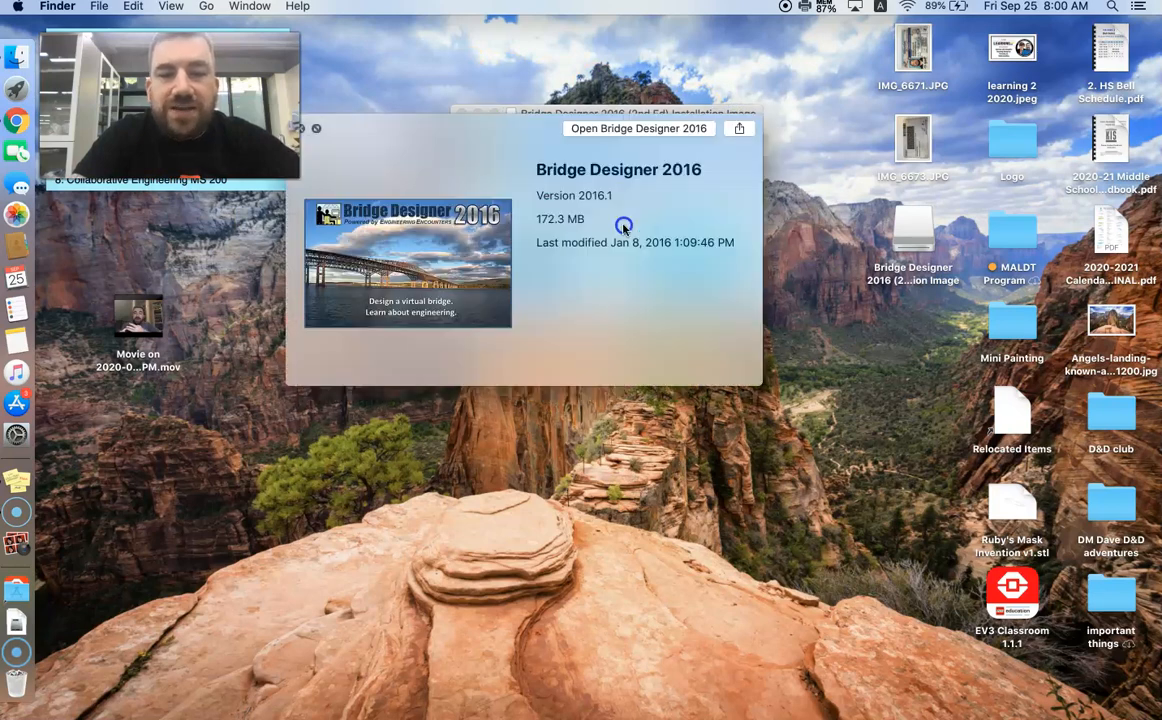
pyautogui.click(300, 128)
pyautogui.press('space')
pyautogui.click(300, 128)
# Install Bridge Designer 2016 by copying it into the Applications folder, and close the installer window
pyautogui.click(503, 248)
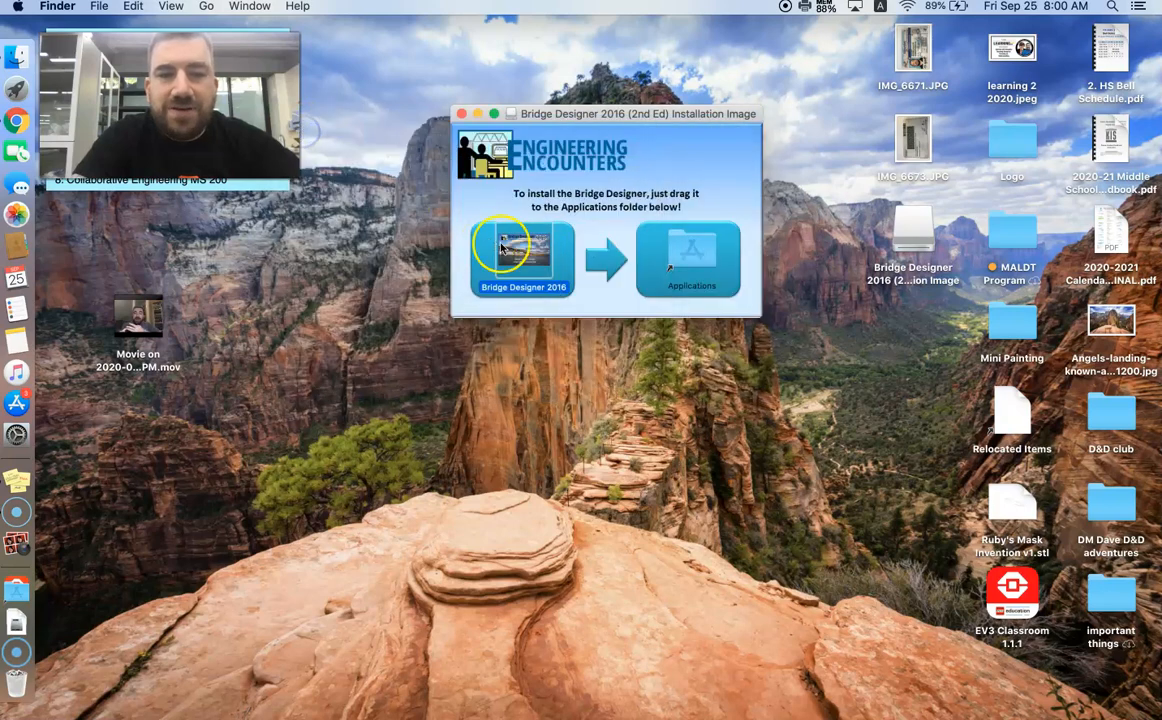
pyautogui.click(527, 368)
pyautogui.click(559, 281)
pyautogui.moveTo(559, 281); pyautogui.dragTo(695, 287)
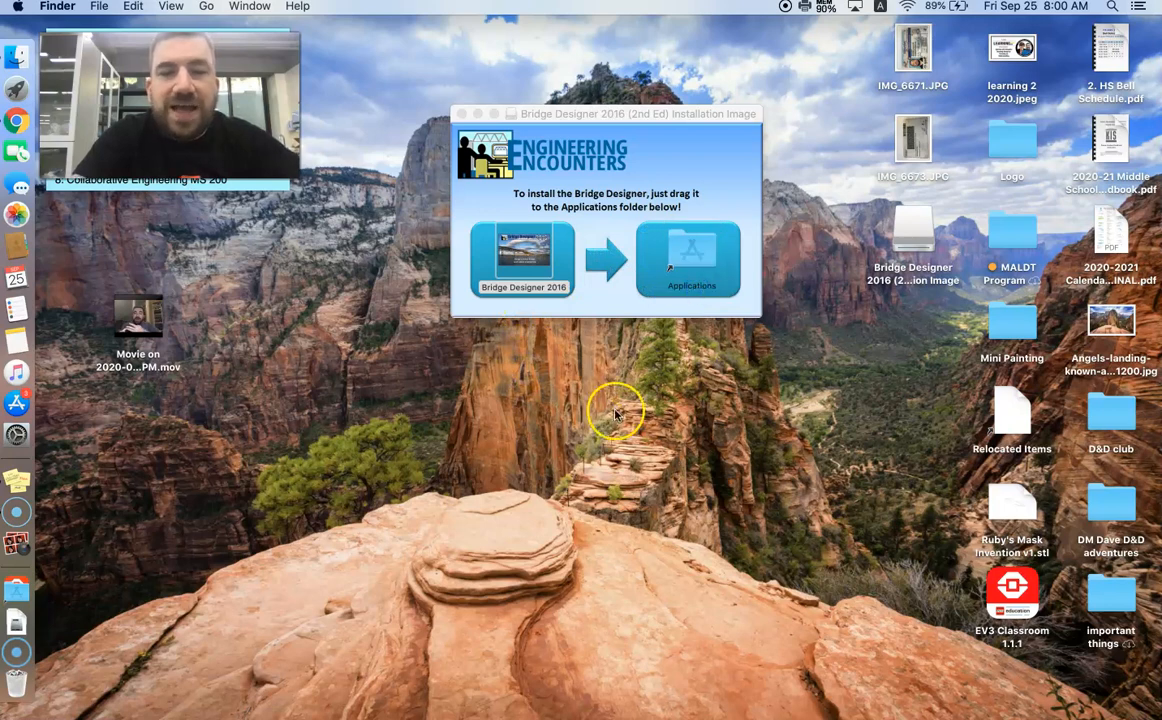
pyautogui.click(462, 114)
pyautogui.click(448, 182)
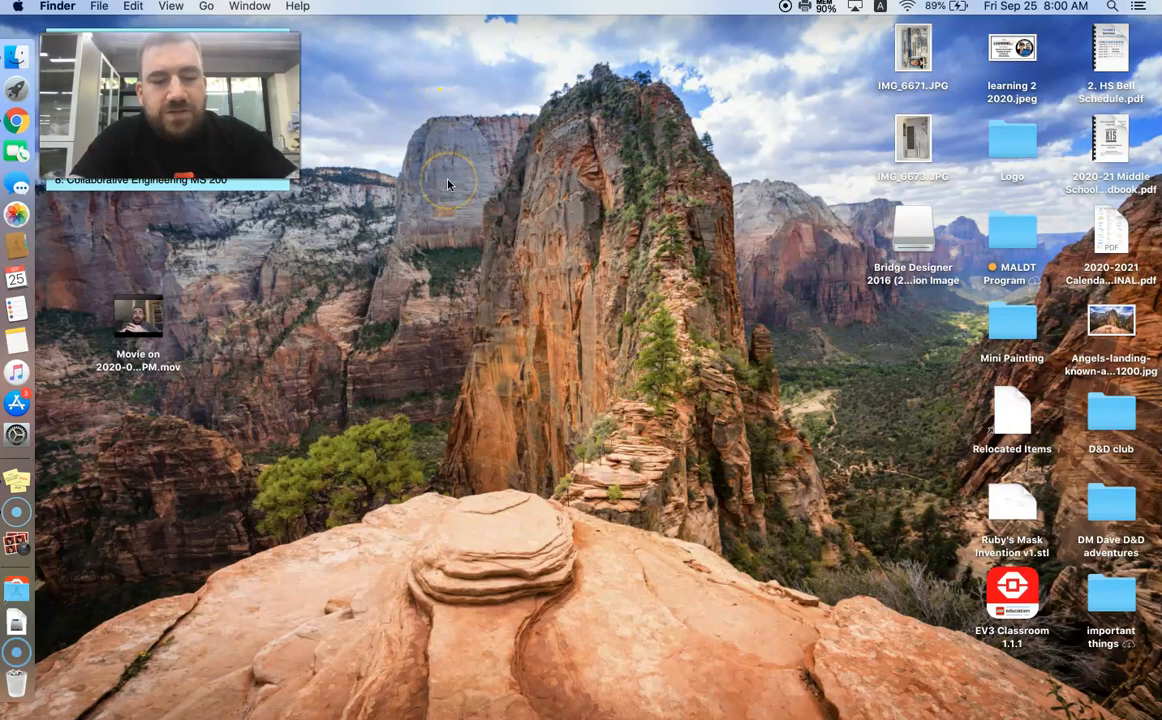
# Launch Bridge Designer 2016 from the installed applications and allow the downloaded app to open
pyautogui.press('F4')
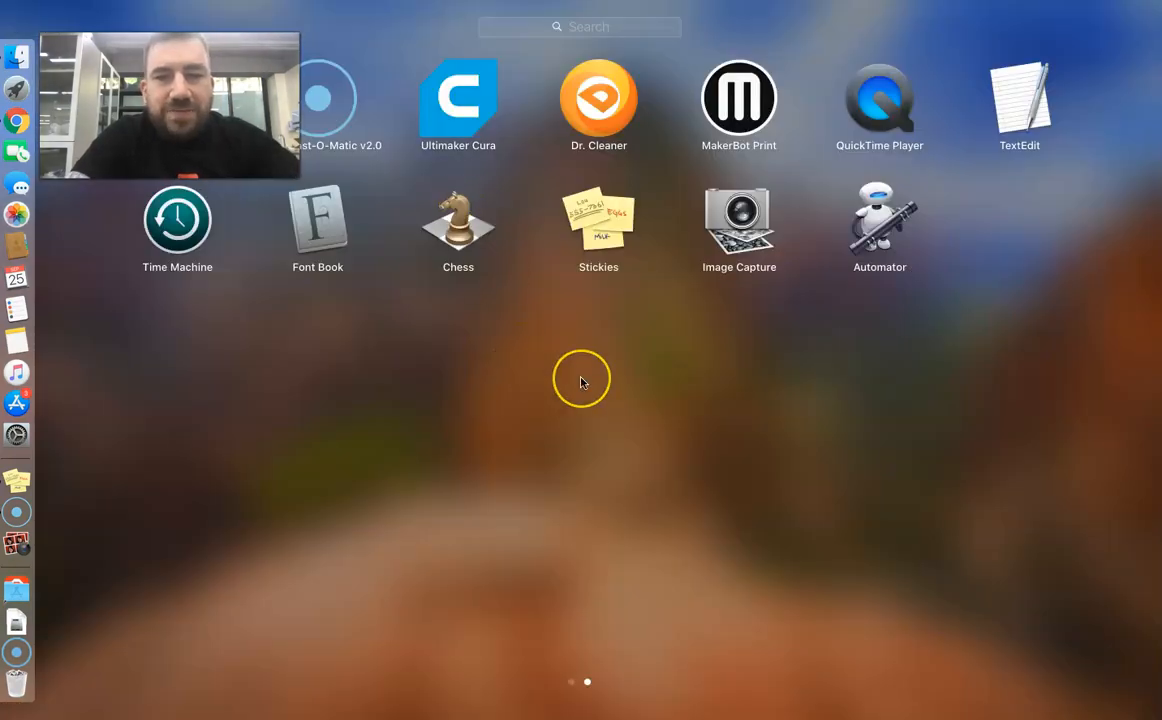
pyautogui.hscroll(-2, 581, 381)
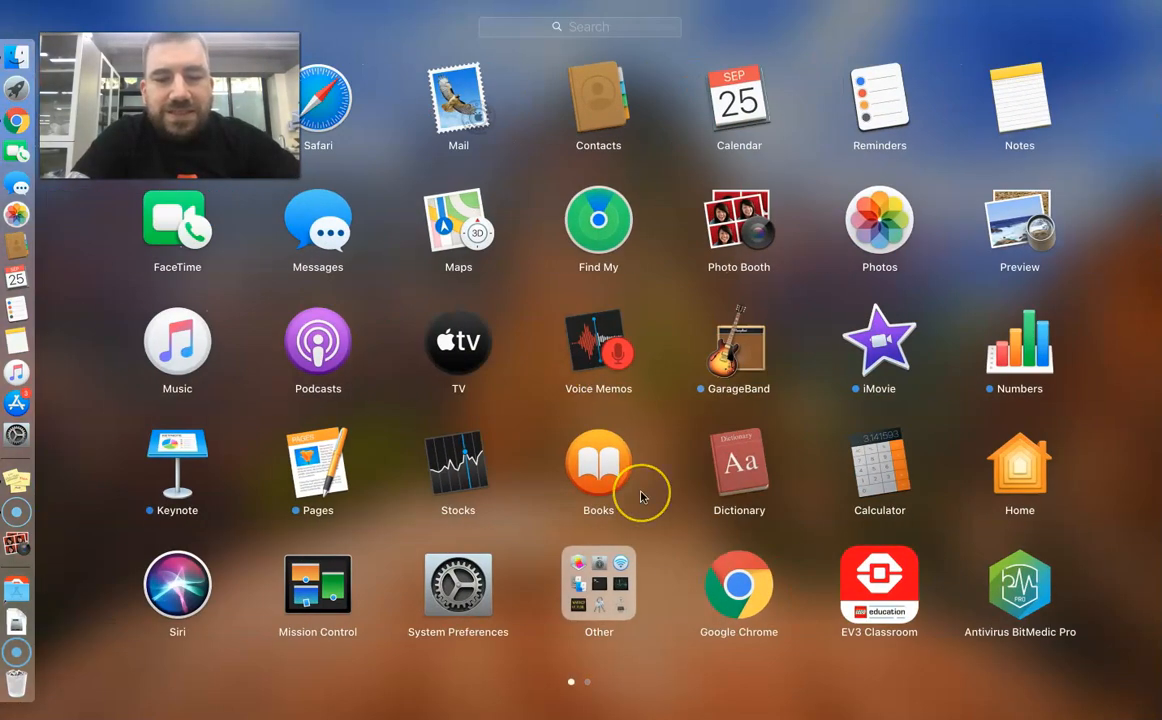
pyautogui.hscroll(2, 641, 497)
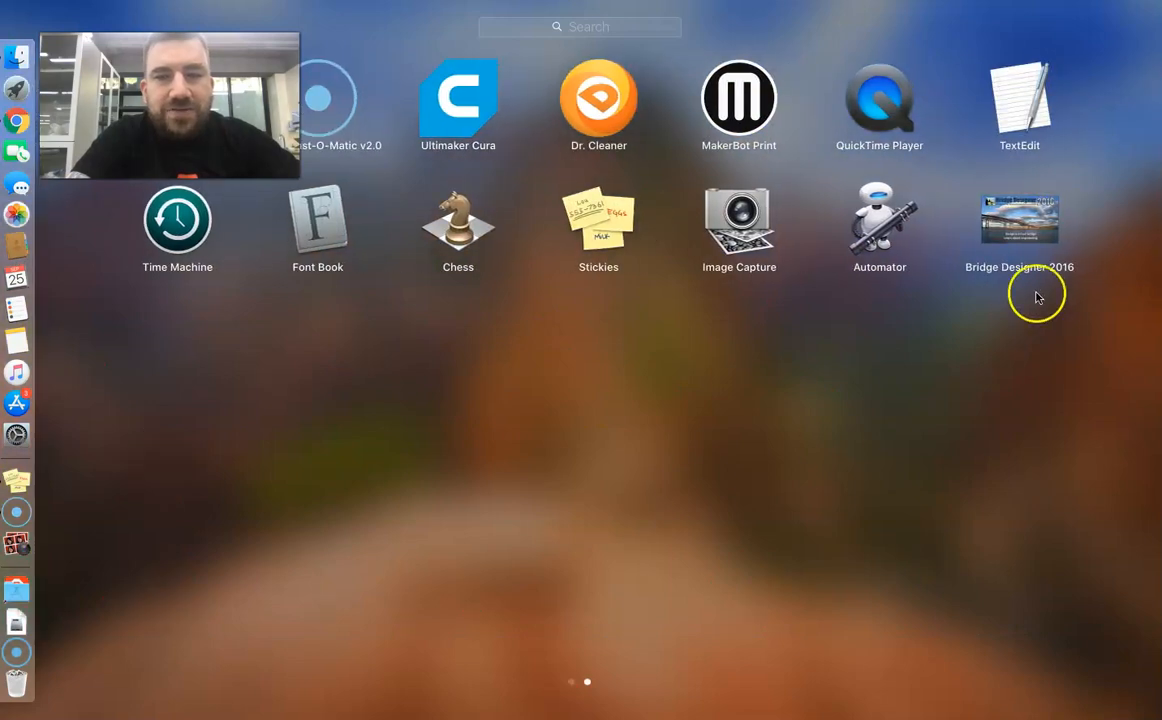
pyautogui.click(1015, 208)
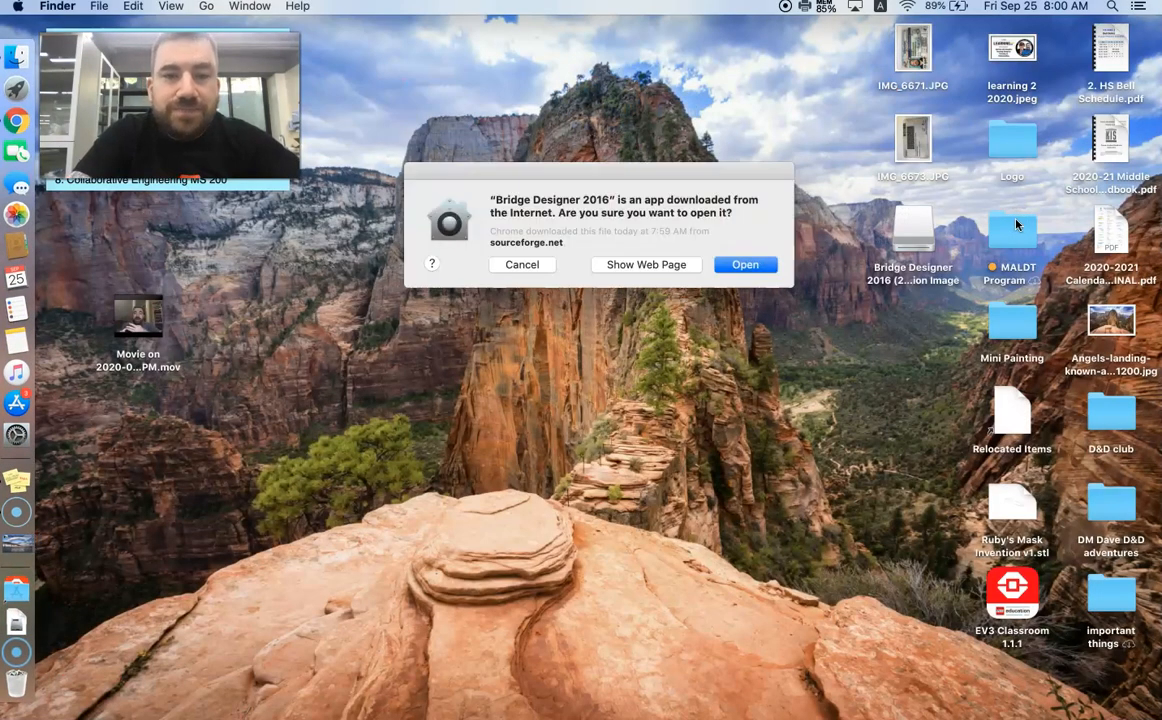
pyautogui.click(743, 266)
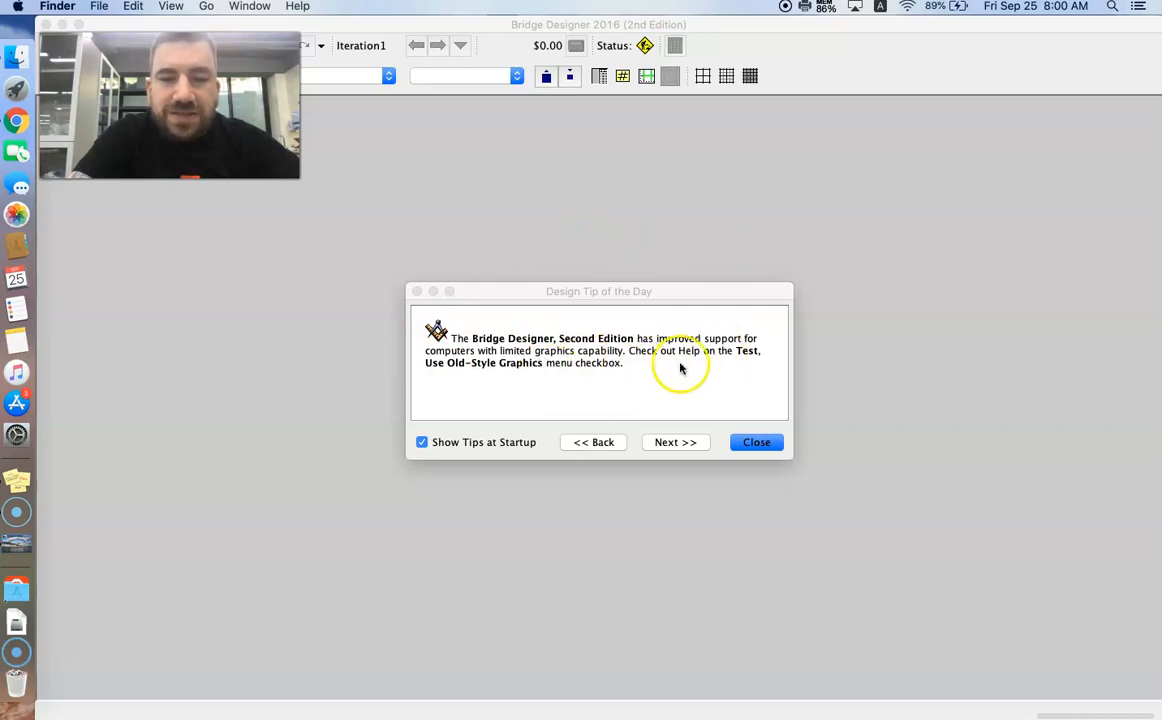
# Dismiss the design tip and start a new bridge design without a local contest, proceeding to the deck elevation and support configuration
pyautogui.click(754, 442)
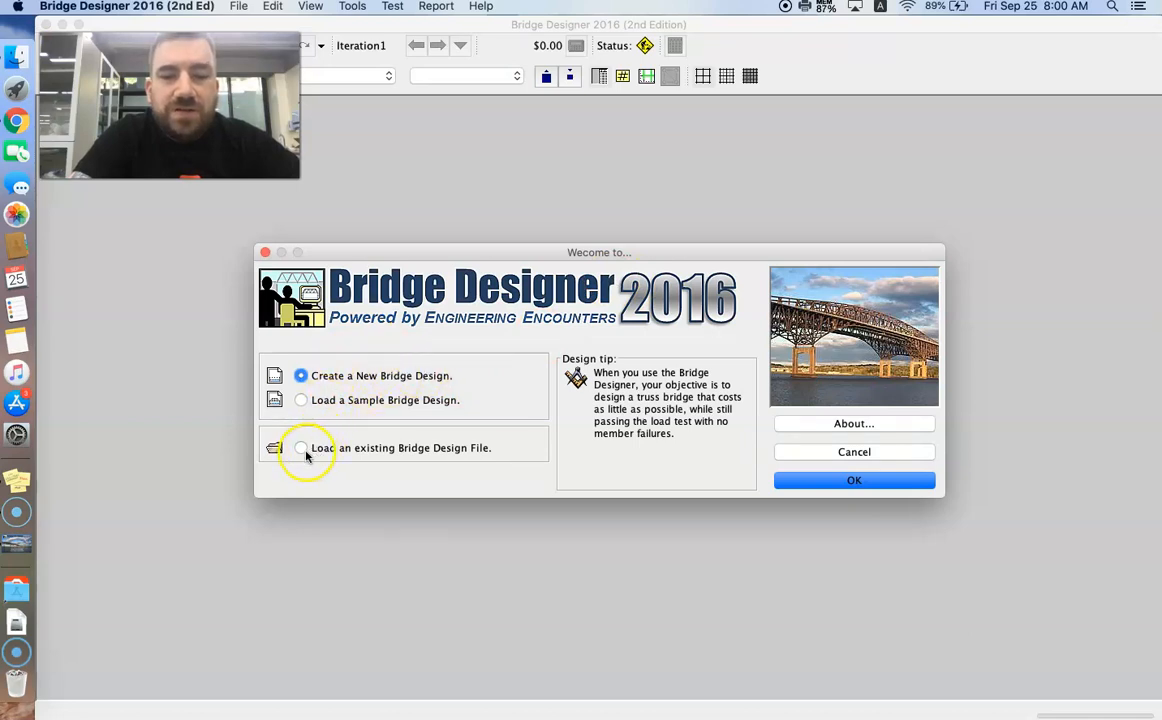
pyautogui.click(855, 481)
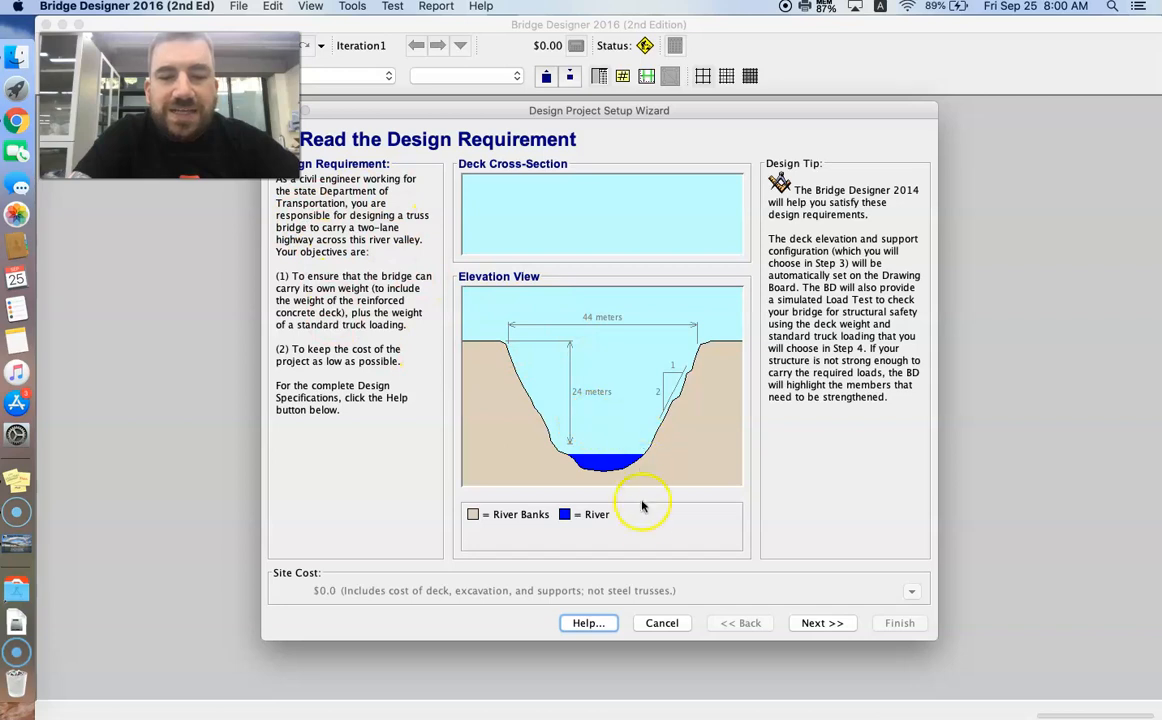
pyautogui.click(828, 624)
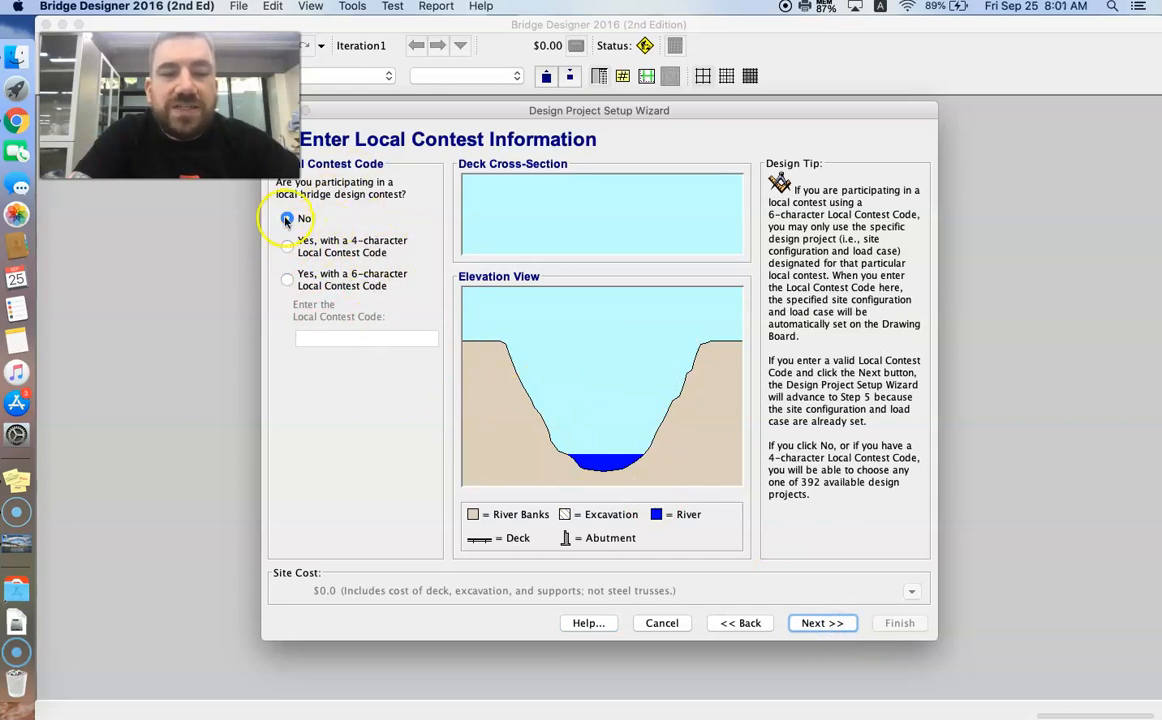
pyautogui.click(822, 623)
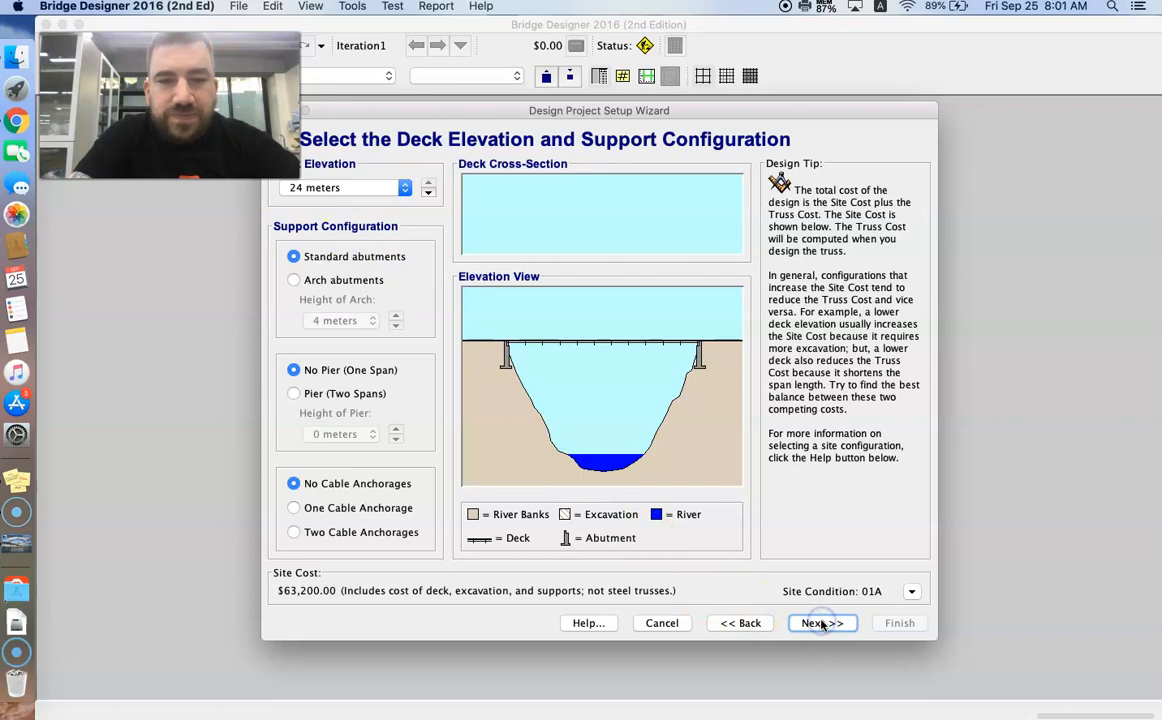
# Try deck elevations of 16 and 20 meters, and set the elevation back to 24 meters
pyautogui.click(400, 188)
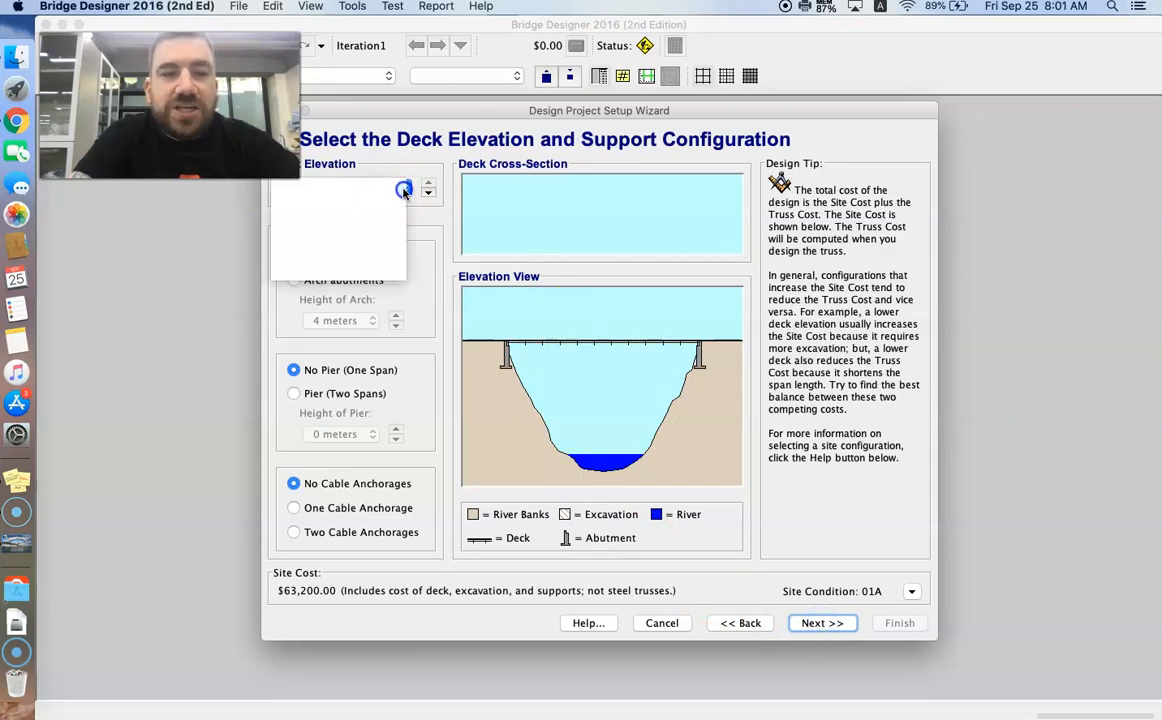
pyautogui.click(384, 215)
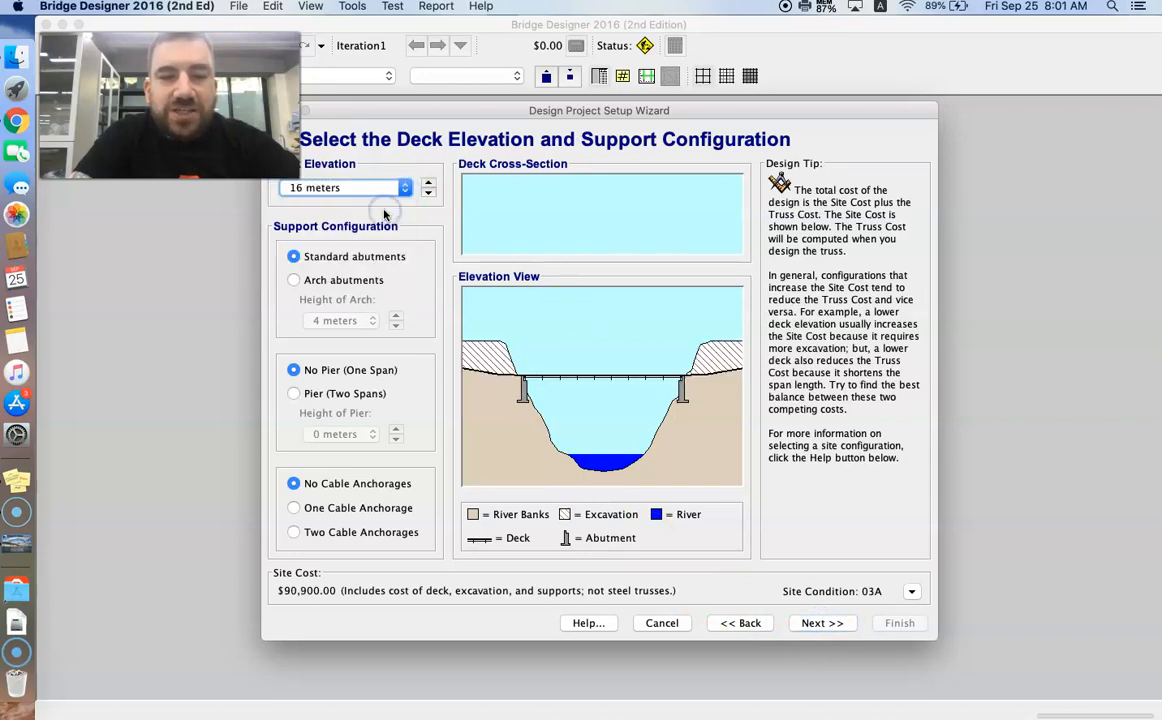
pyautogui.click(403, 188)
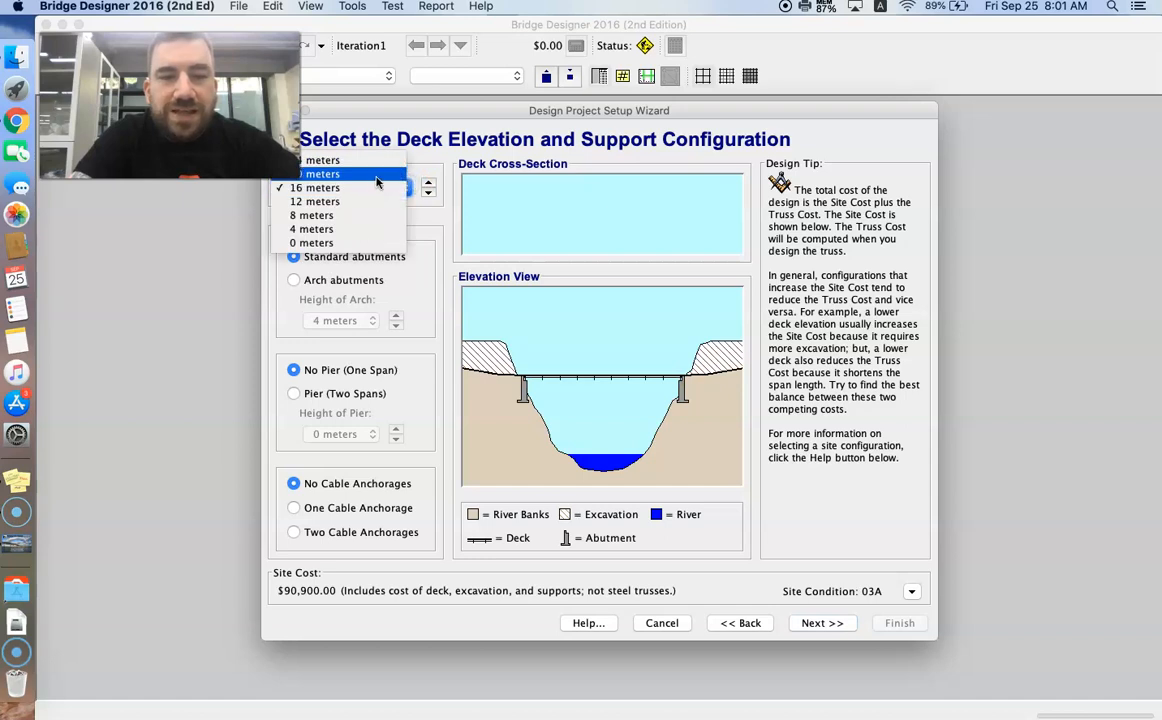
pyautogui.click(398, 175)
pyautogui.click(403, 184)
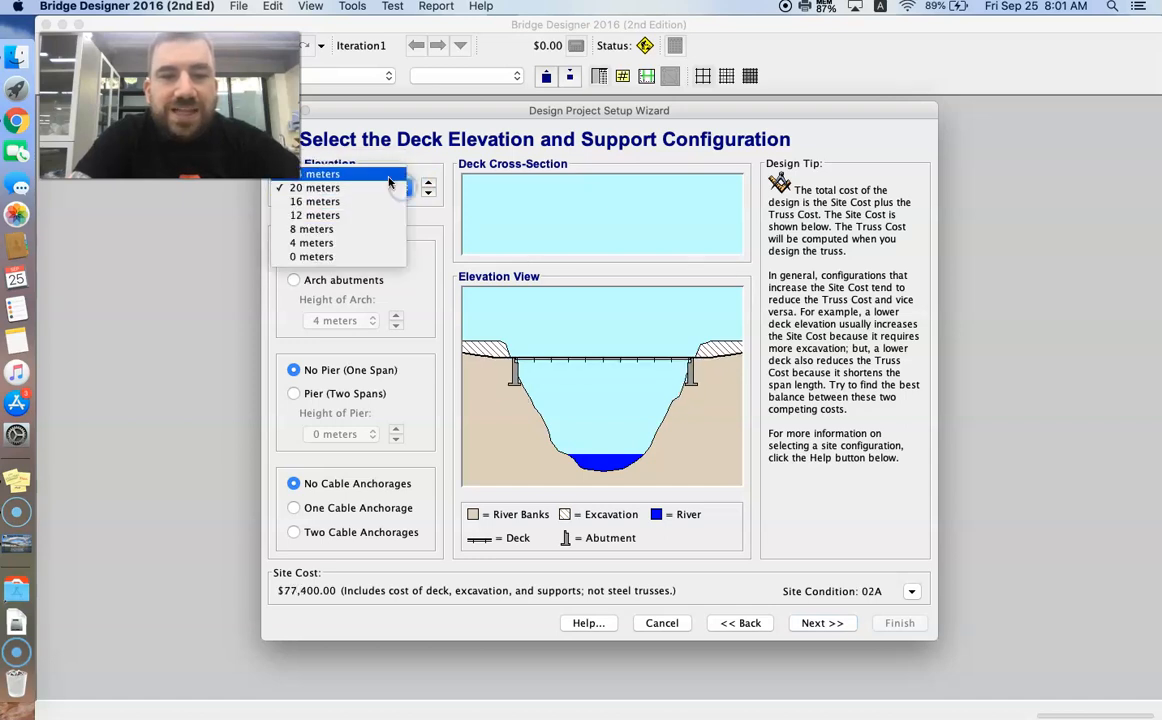
pyautogui.click(389, 174)
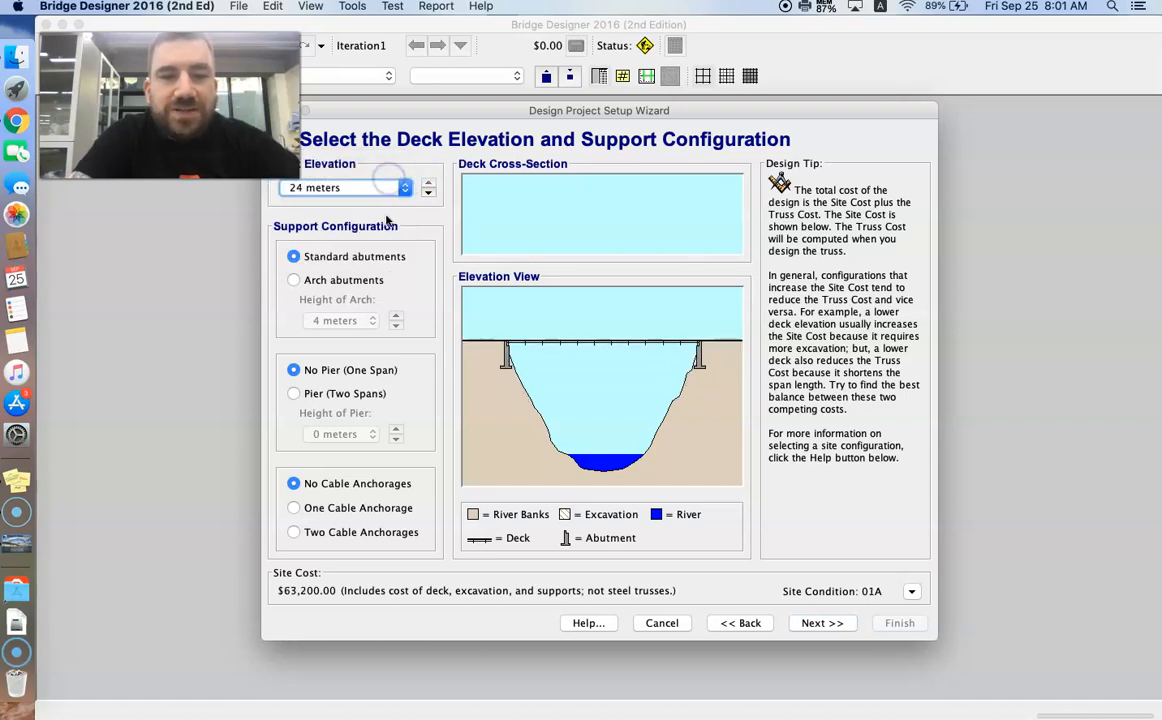
# Try arch abutments and a two-span layout with a 16-meter pier, and restore standard abutments with no pier
pyautogui.click(294, 281)
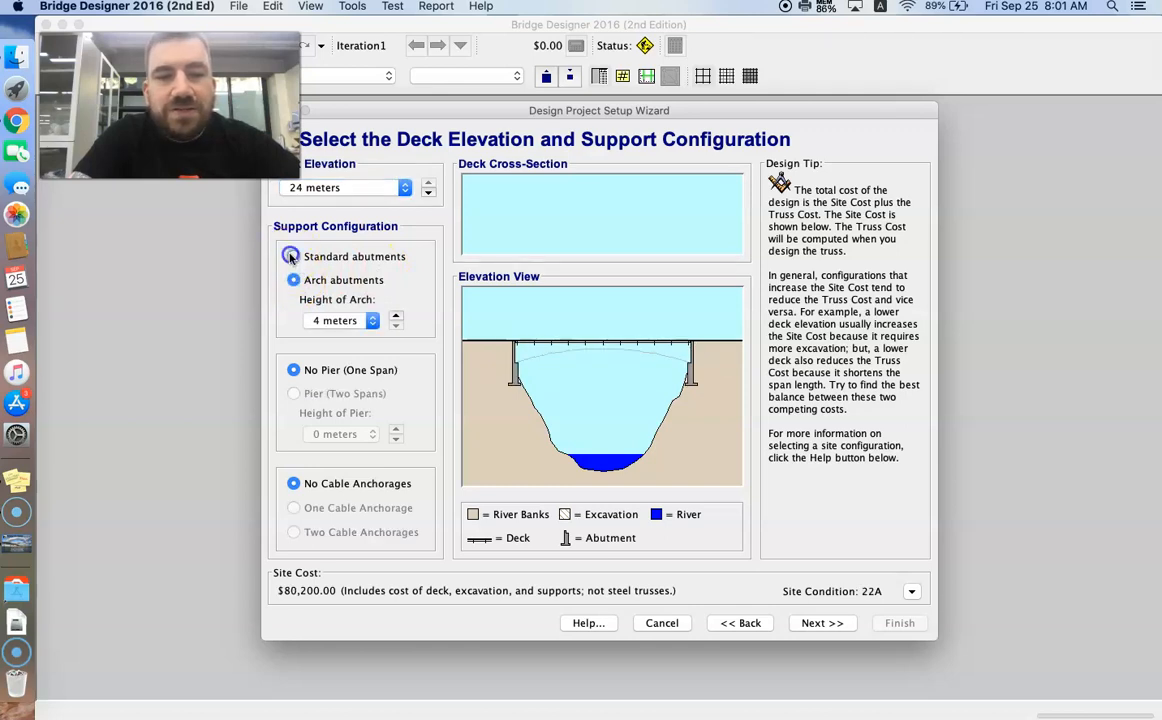
pyautogui.click(291, 257)
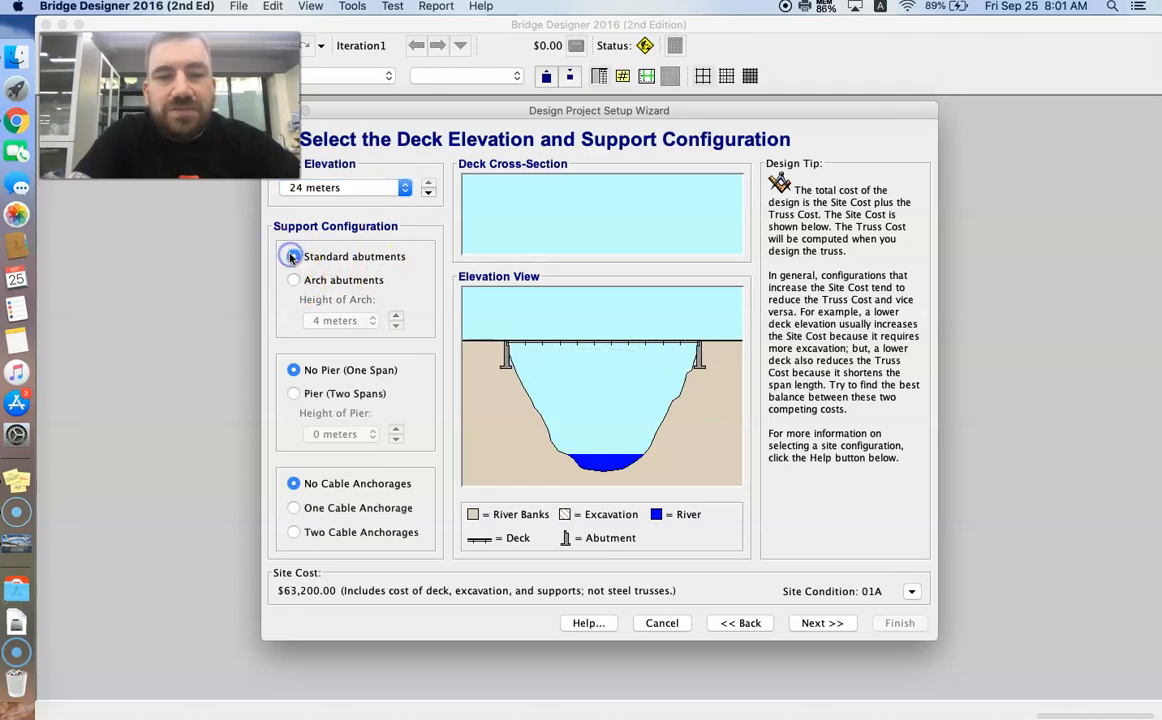
pyautogui.click(294, 395)
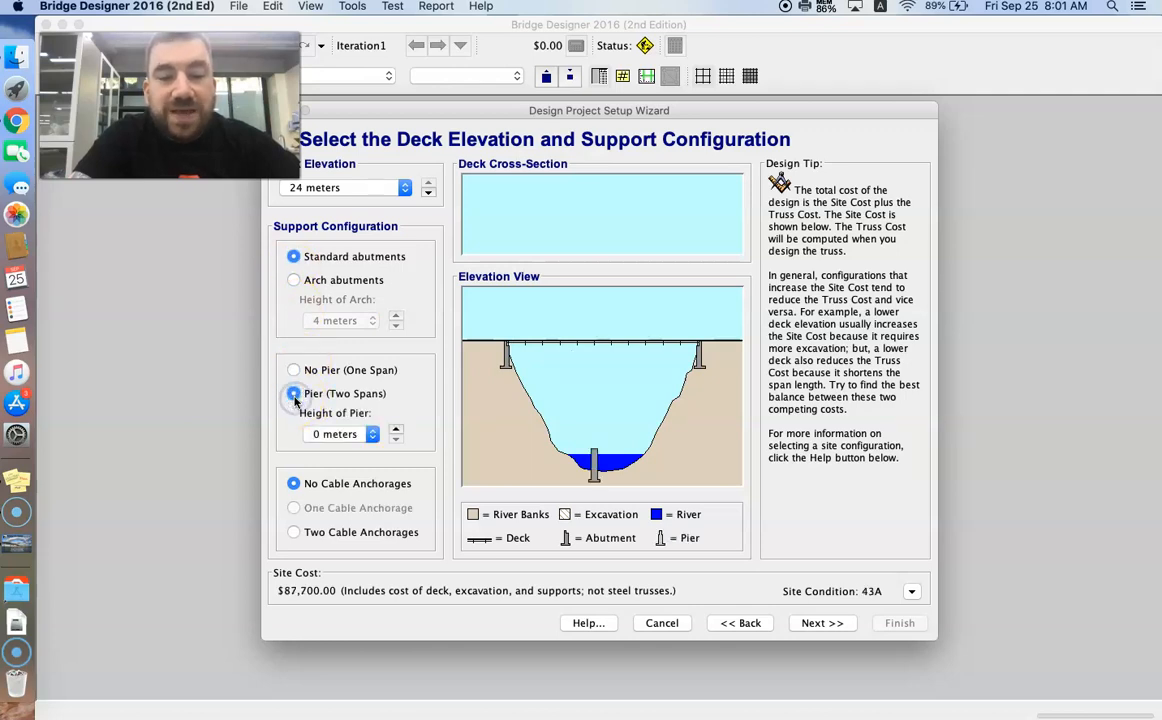
pyautogui.click(372, 433)
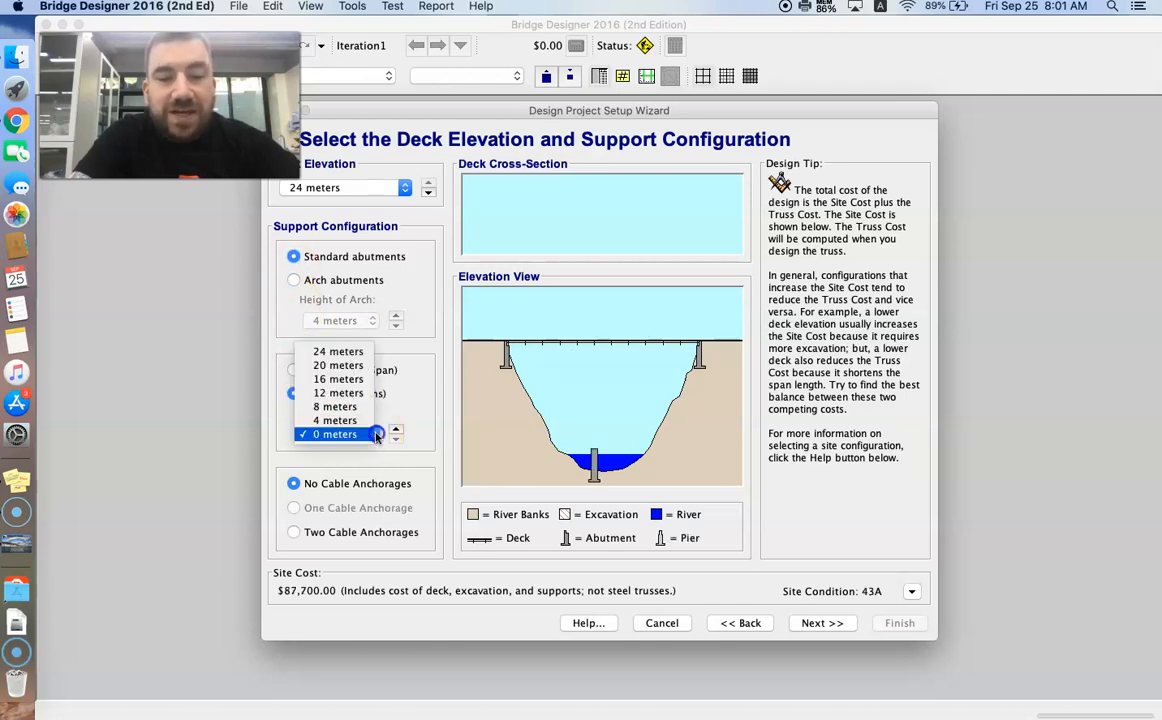
pyautogui.click(352, 378)
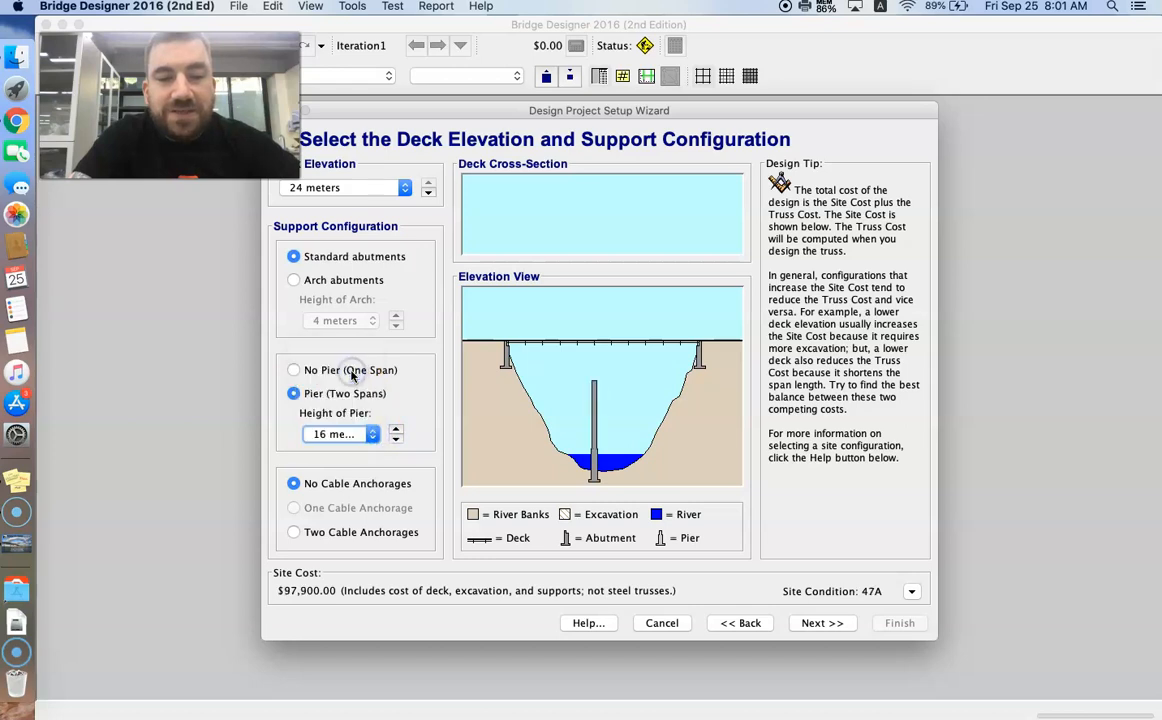
pyautogui.click(294, 370)
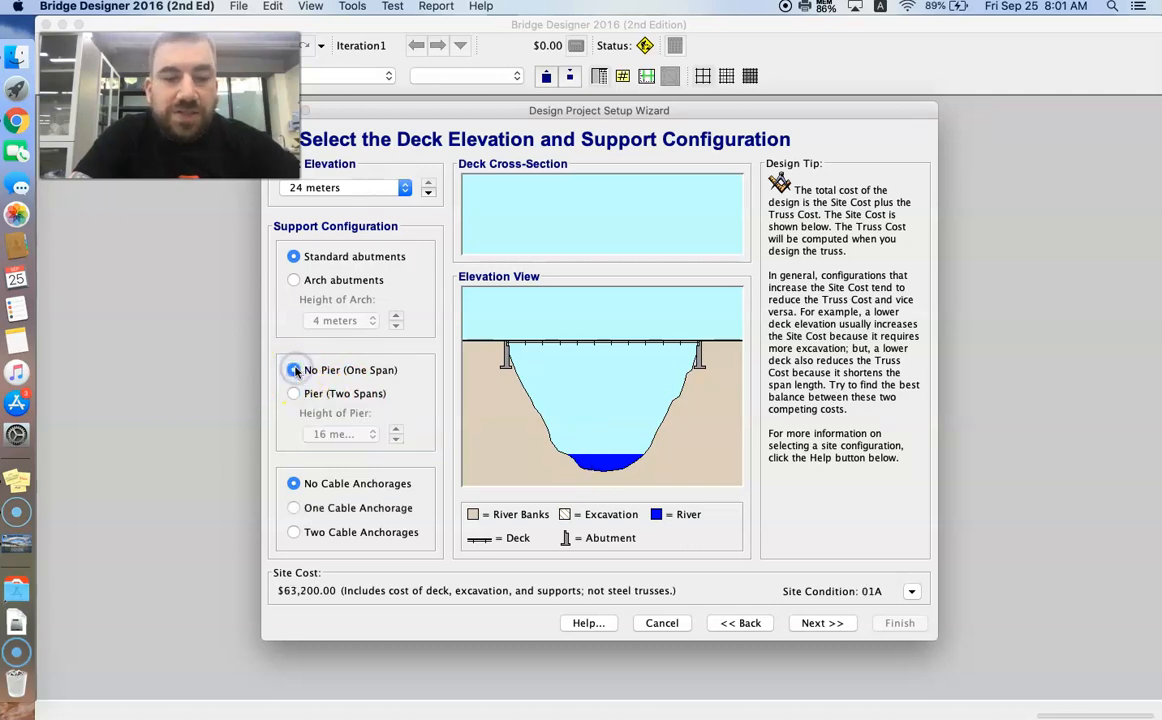
# Try one and two cable anchorages, and set the design back to no cable anchorages
pyautogui.click(292, 509)
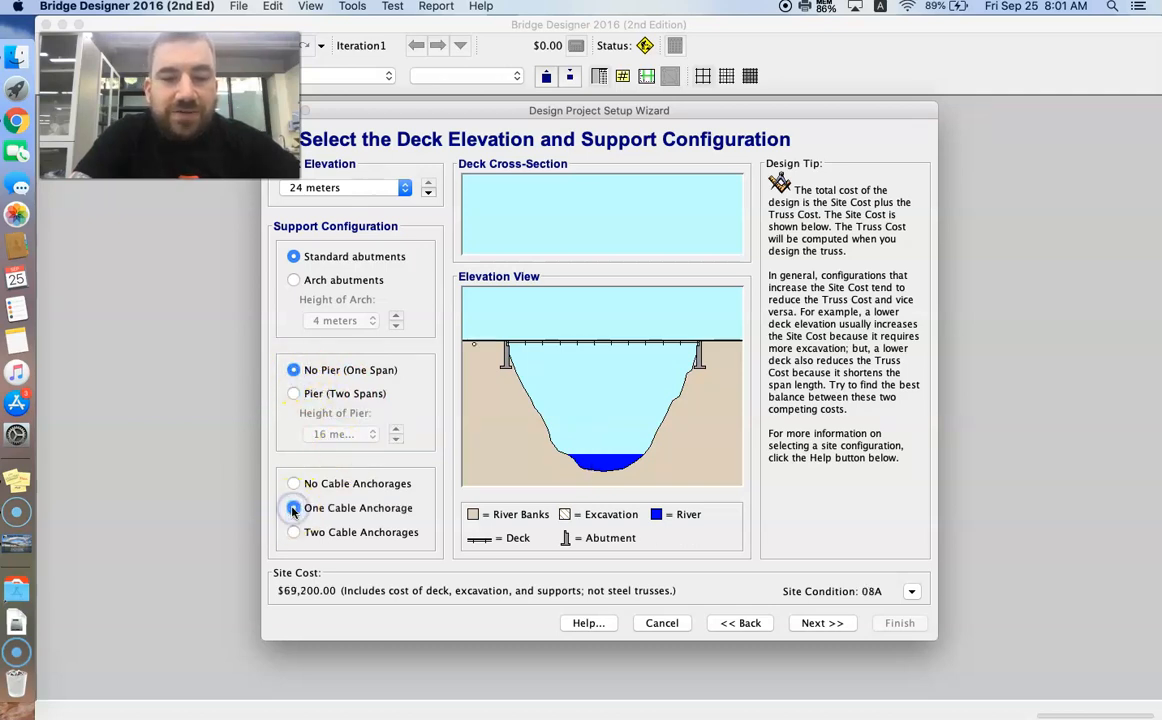
pyautogui.click(294, 533)
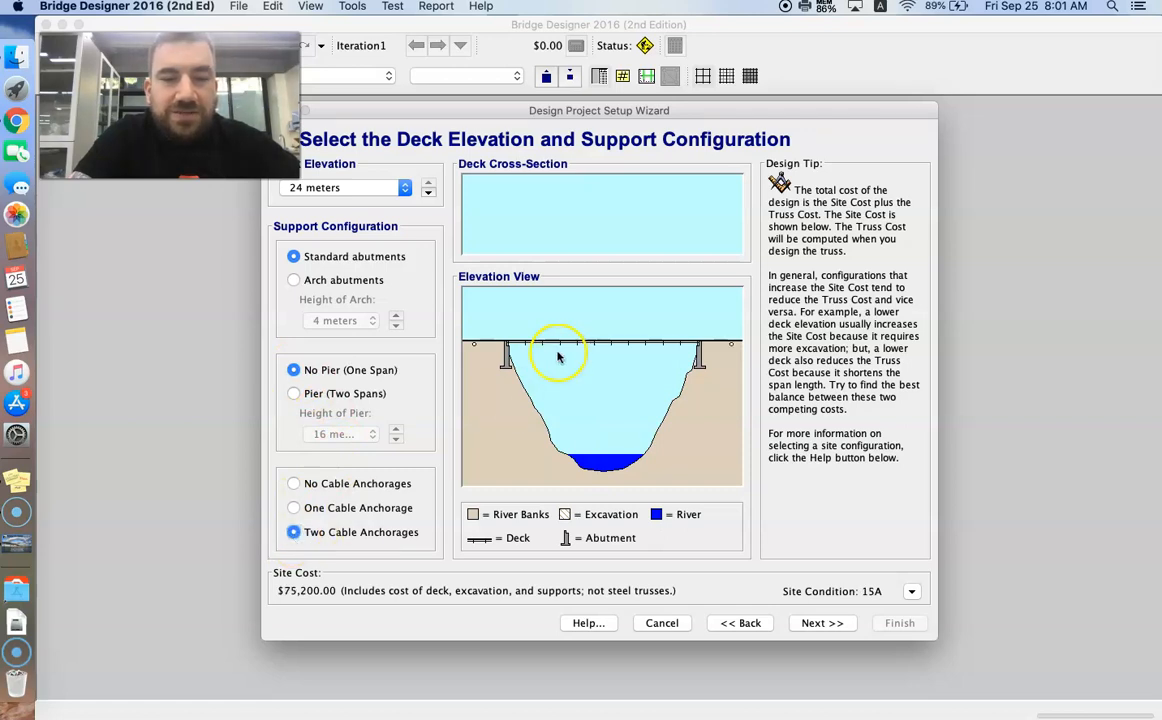
pyautogui.click(292, 485)
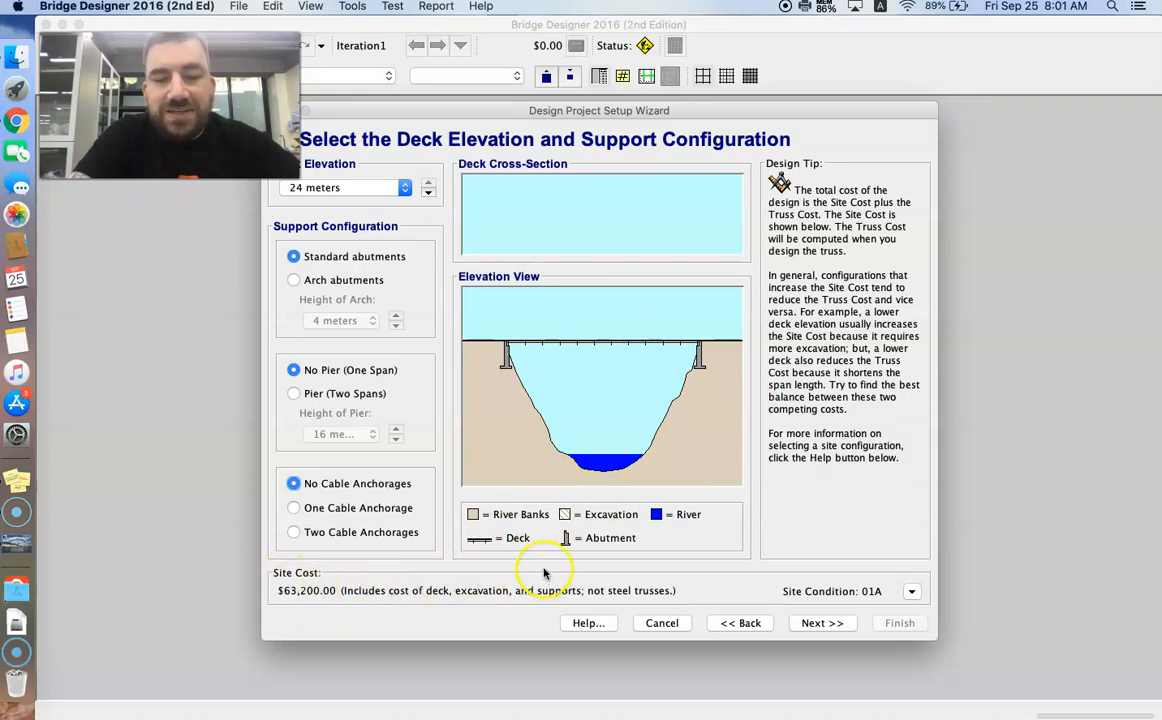
# Accept the deck elevation and support configuration and proceed to the deck material and truck loading choices
pyautogui.click(819, 624)
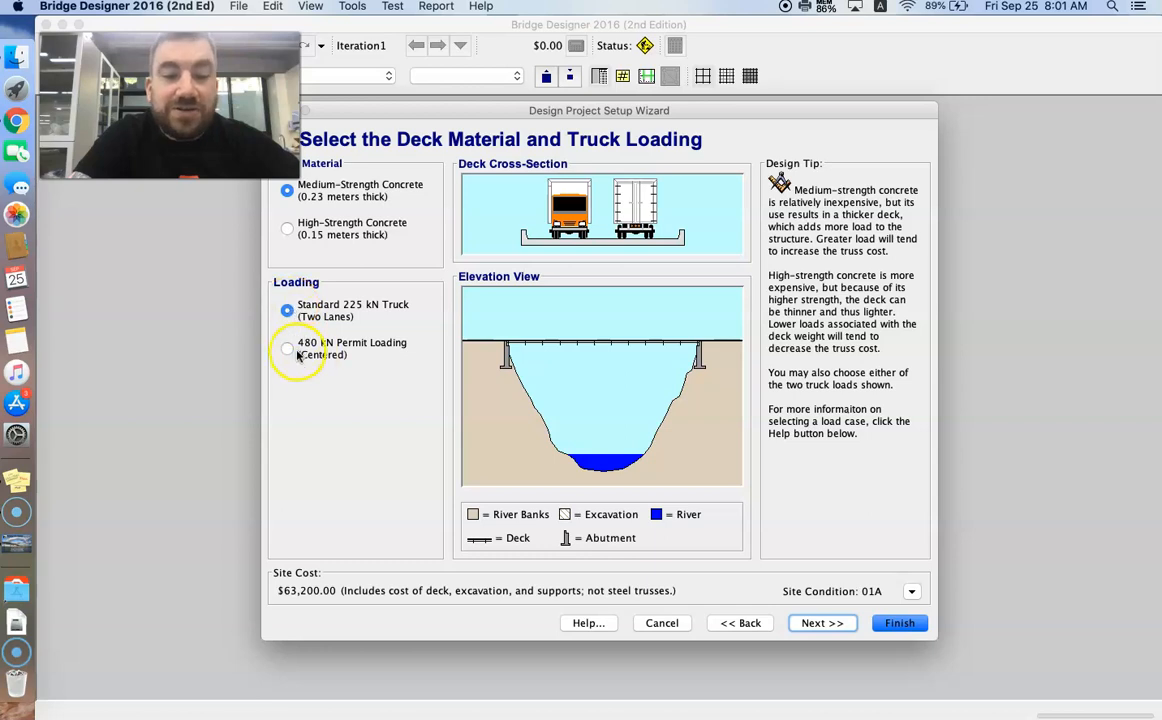
# Finish the project setup with the medium-strength concrete deck and standard 225 kN two-lane truck loading
pyautogui.click(899, 624)
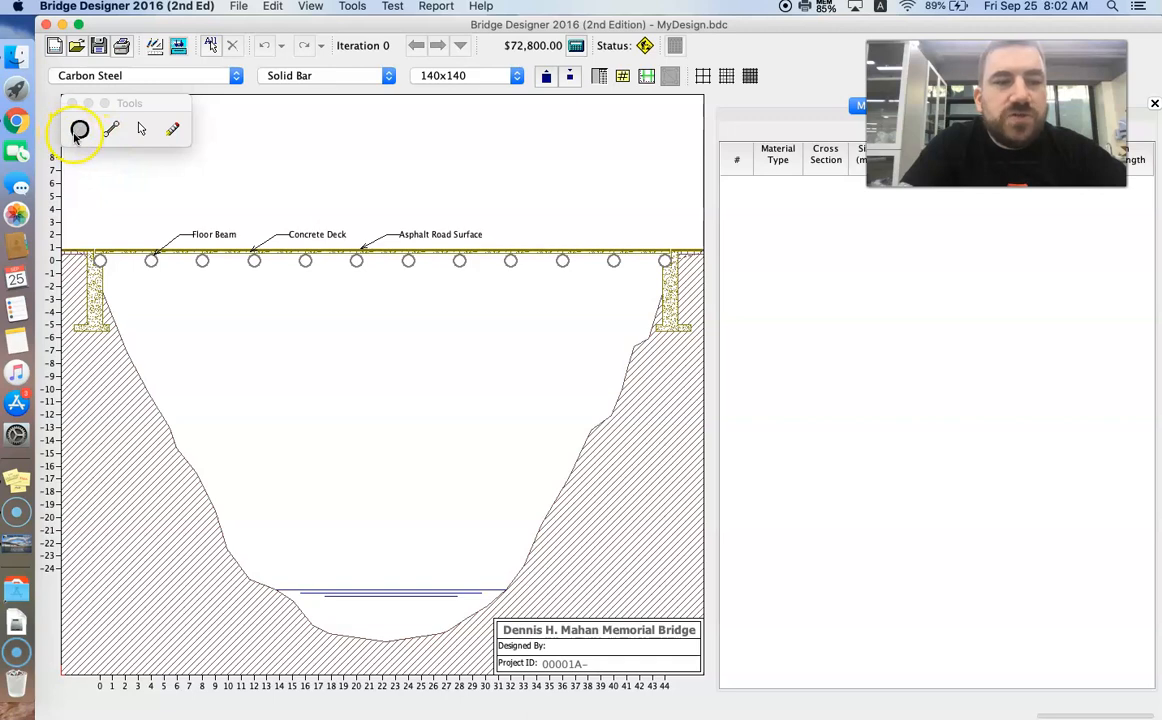
pyautogui.click(110, 131)
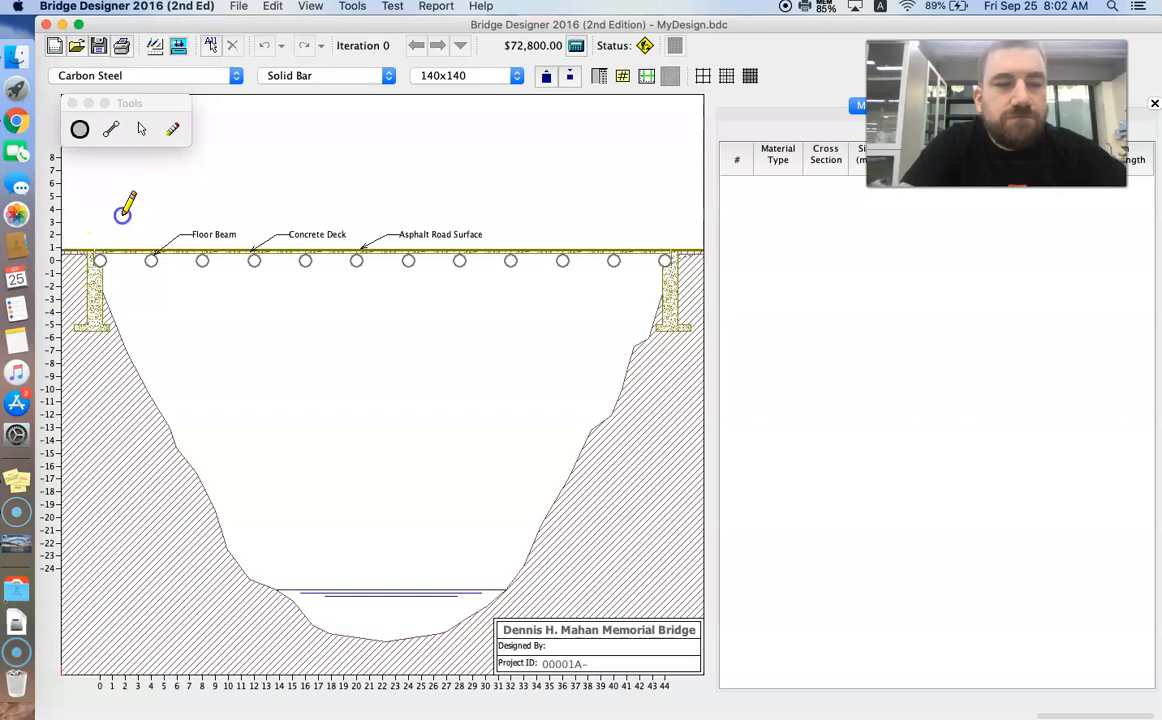
# Place a row of eleven joints at height 3 m above the deck, every 4 m from 2 m to 42 m
pyautogui.click(79, 131)
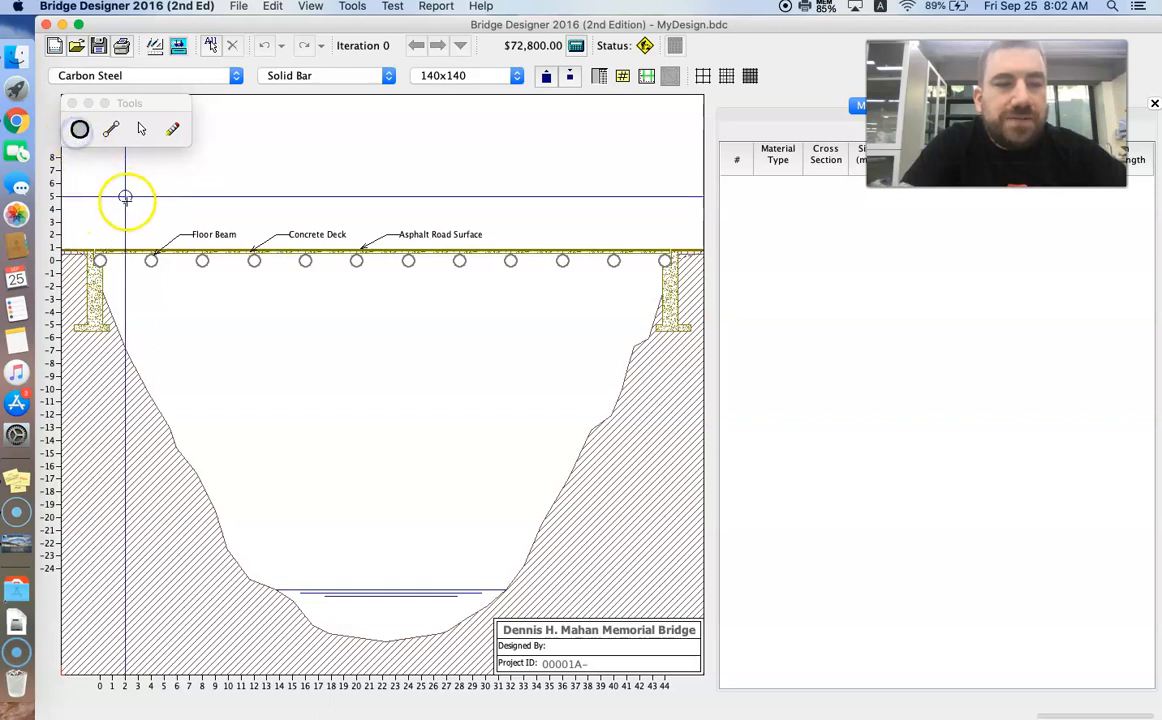
pyautogui.click(127, 221)
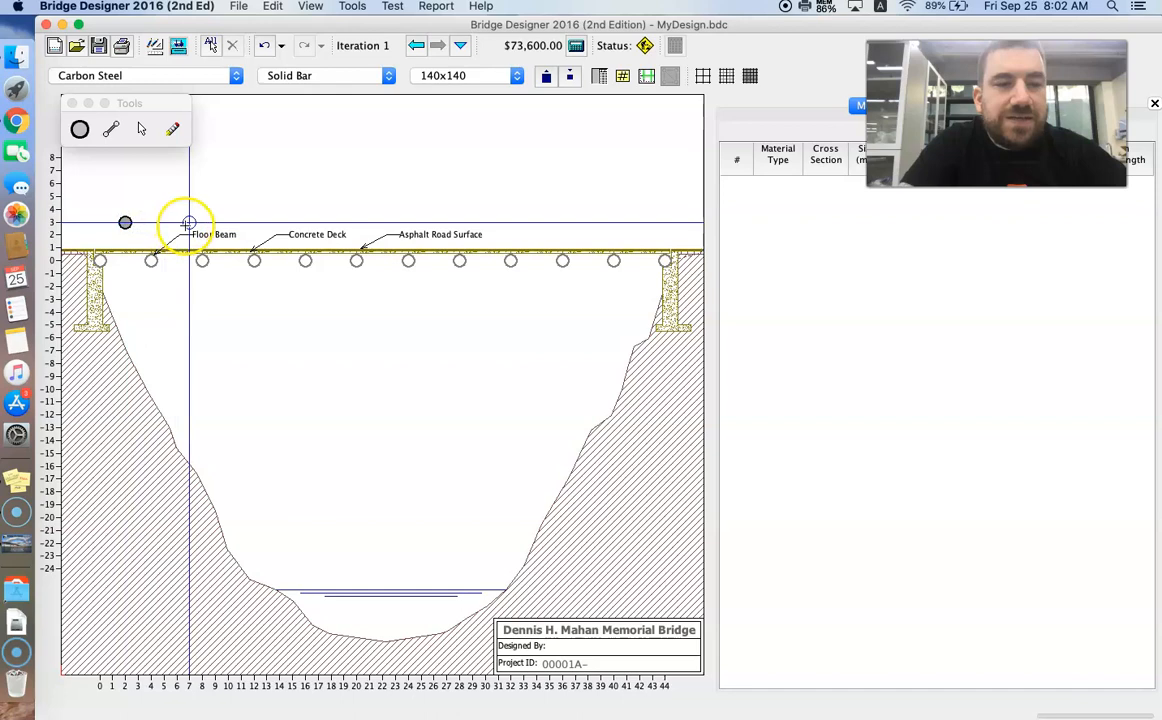
pyautogui.click(227, 221)
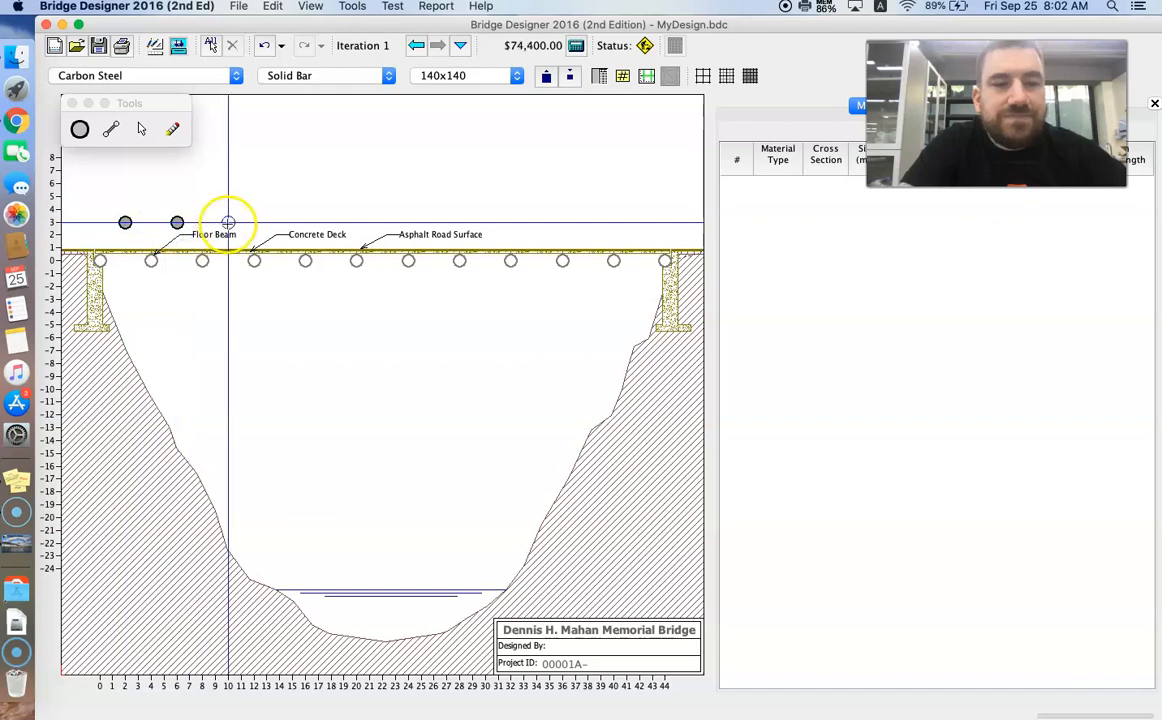
pyautogui.click(279, 222)
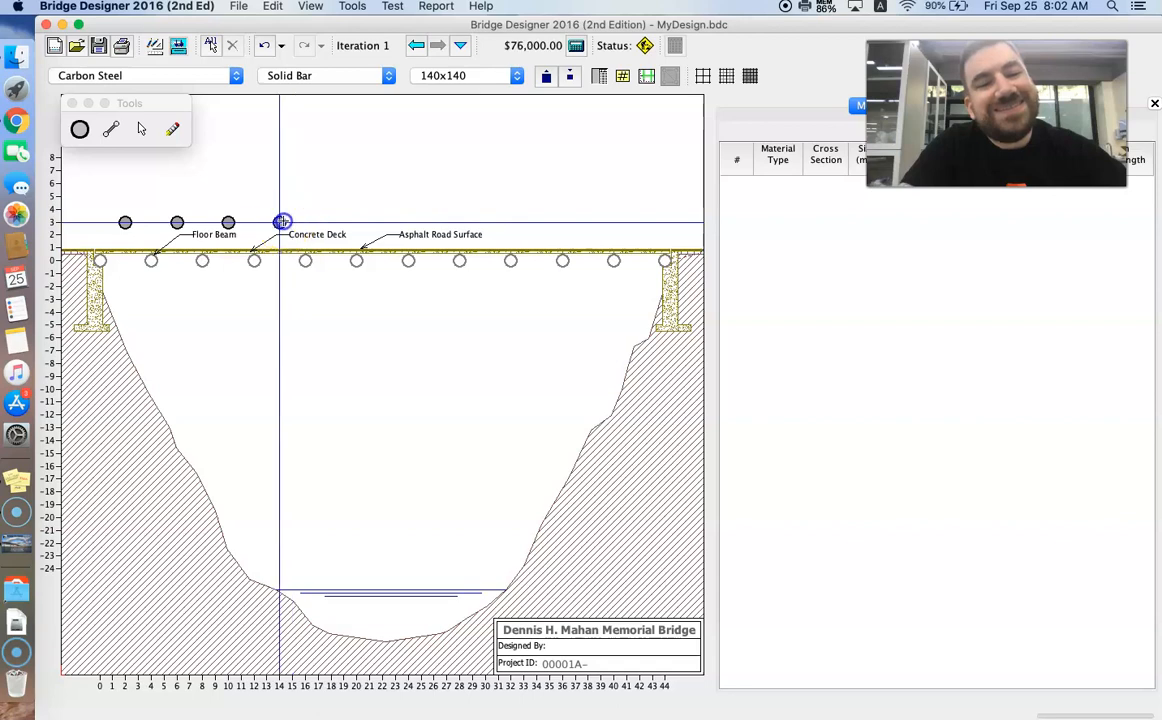
pyautogui.click(331, 222)
pyautogui.click(382, 222)
pyautogui.click(433, 222)
pyautogui.click(485, 222)
pyautogui.click(536, 222)
pyautogui.click(587, 222)
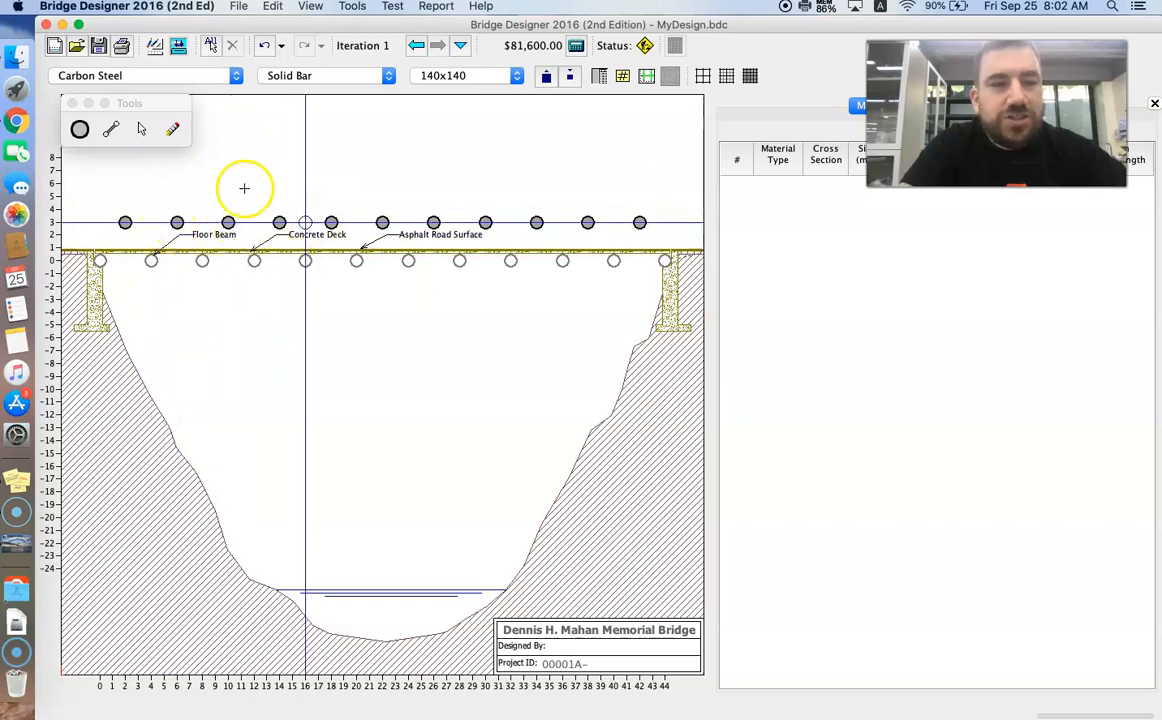
# Connect the deck joints and upper joints with zigzag diagonal members across the full span, using 140x140 carbon steel solid bars
pyautogui.click(111, 131)
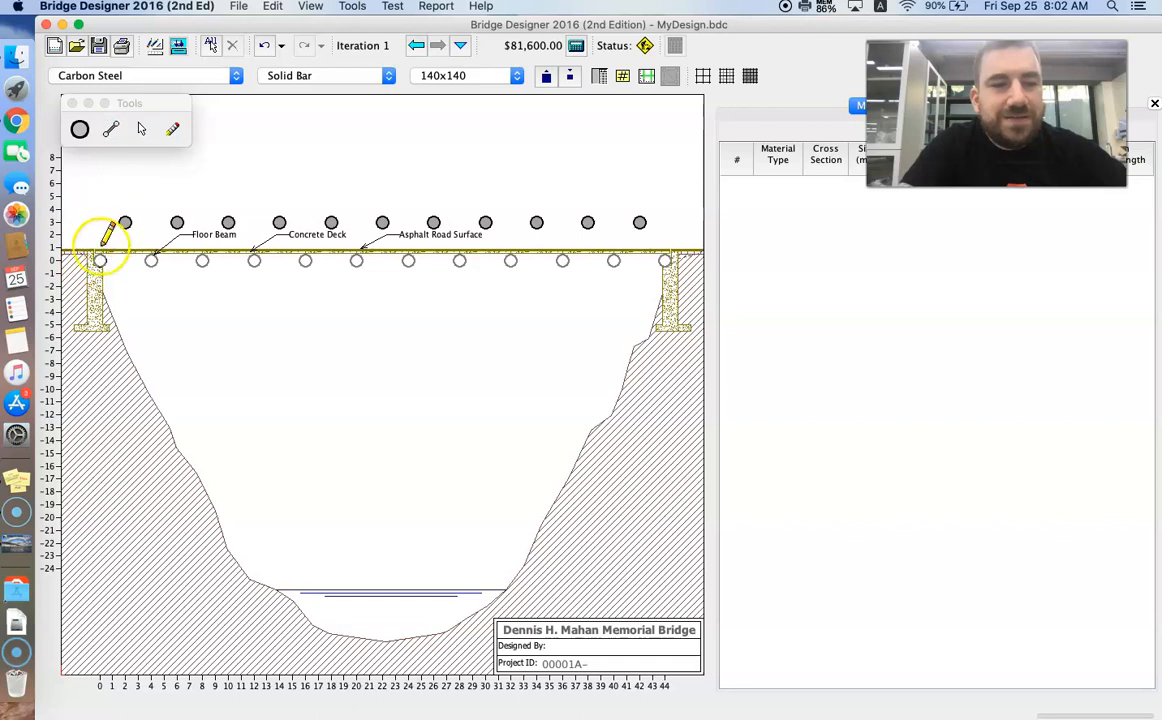
pyautogui.moveTo(99, 259)
pyautogui.mouseDown()
pyautogui.moveTo(125, 221)
pyautogui.moveTo(151, 260)
pyautogui.moveTo(178, 222)
pyautogui.moveTo(202, 260)
pyautogui.mouseUp()
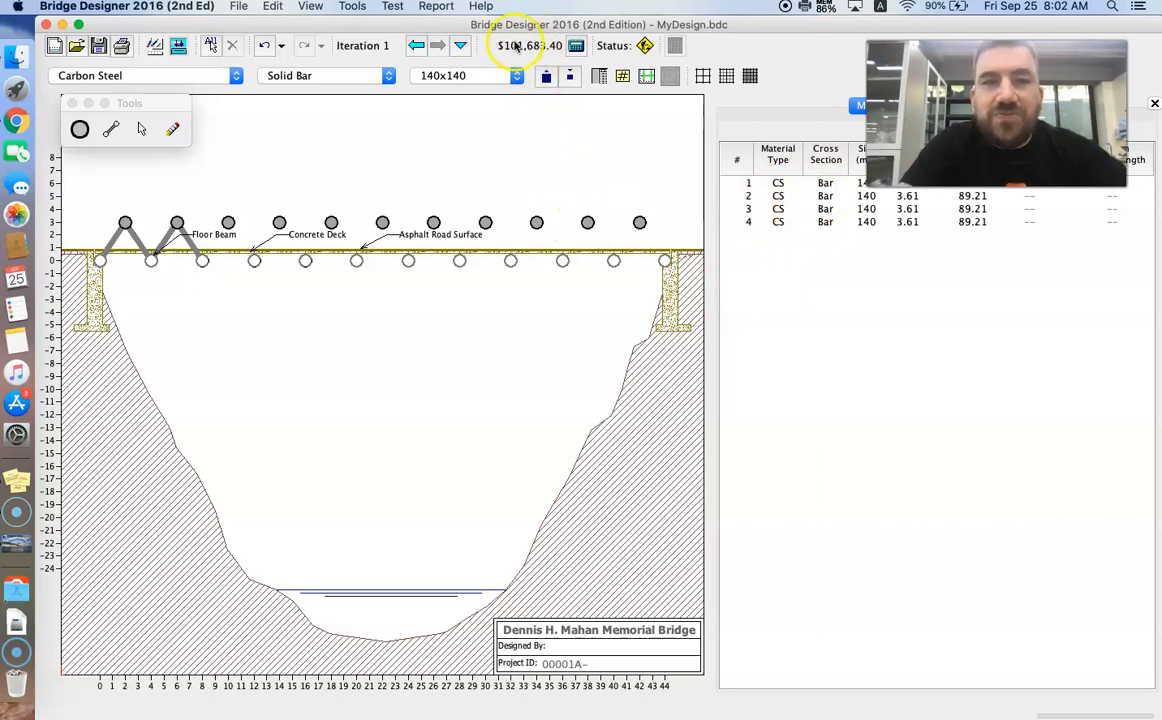
pyautogui.moveTo(207, 261)
pyautogui.mouseDown()
pyautogui.moveTo(229, 222)
pyautogui.moveTo(282, 223)
pyautogui.moveTo(255, 259)
pyautogui.moveTo(306, 259)
pyautogui.moveTo(331, 222)
pyautogui.moveTo(357, 260)
pyautogui.moveTo(382, 223)
pyautogui.moveTo(410, 259)
pyautogui.moveTo(434, 222)
pyautogui.moveTo(459, 260)
pyautogui.moveTo(485, 222)
pyautogui.mouseUp()
pyautogui.moveTo(485, 222)
pyautogui.mouseDown()
pyautogui.moveTo(510, 259)
pyautogui.moveTo(537, 222)
pyautogui.moveTo(562, 260)
pyautogui.moveTo(575, 223)
pyautogui.moveTo(588, 222)
pyautogui.moveTo(613, 260)
pyautogui.moveTo(637, 221)
pyautogui.moveTo(661, 258)
pyautogui.mouseUp()
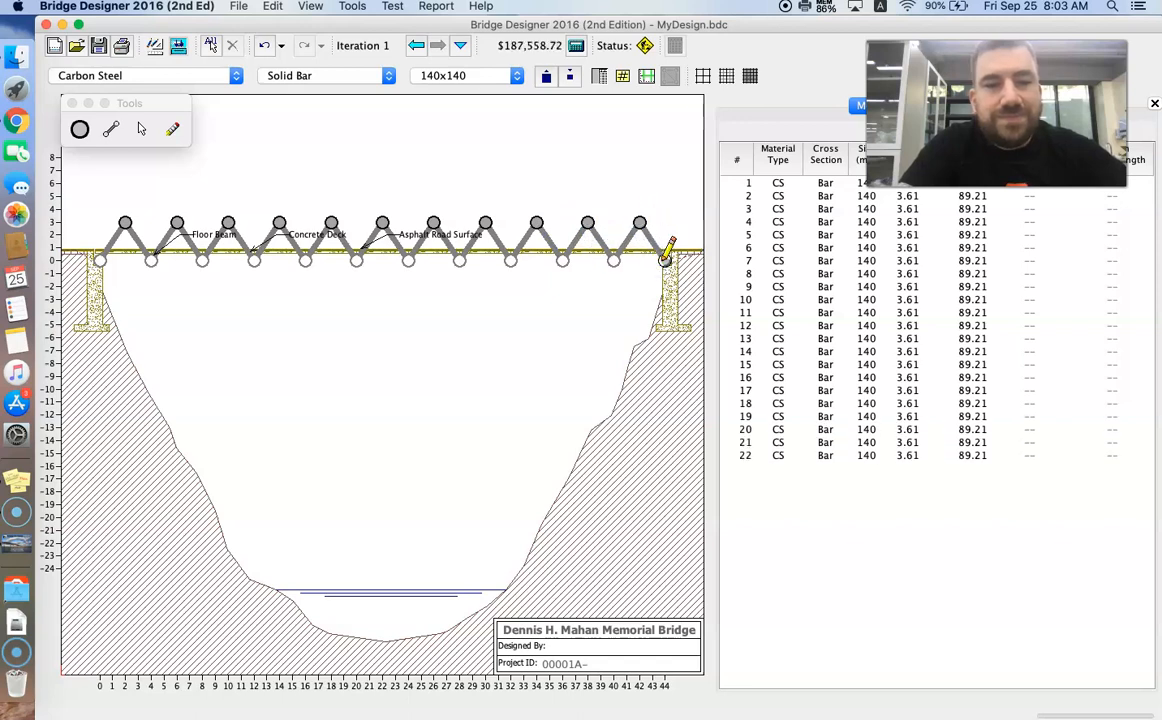
# Draw the top chord between neighbouring upper joints and the bottom chord between neighbouring deck joints across the whole span
pyautogui.moveTo(587, 218); pyautogui.dragTo(538, 219)
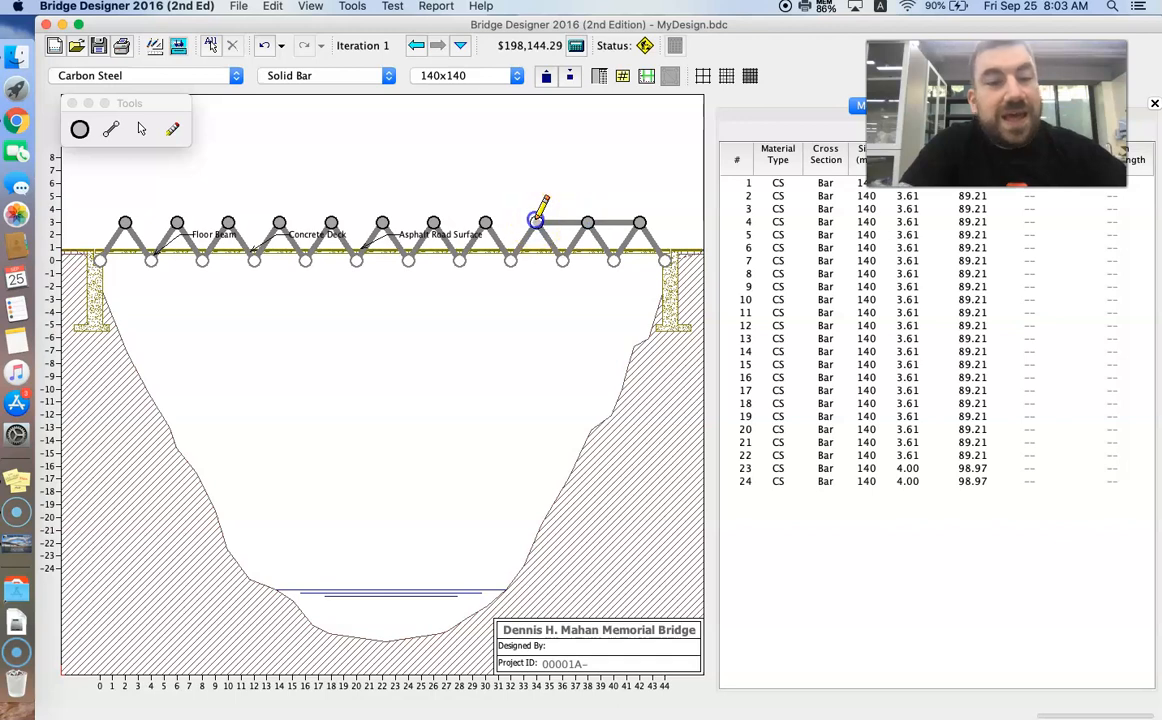
pyautogui.moveTo(486, 217); pyautogui.dragTo(486, 219)
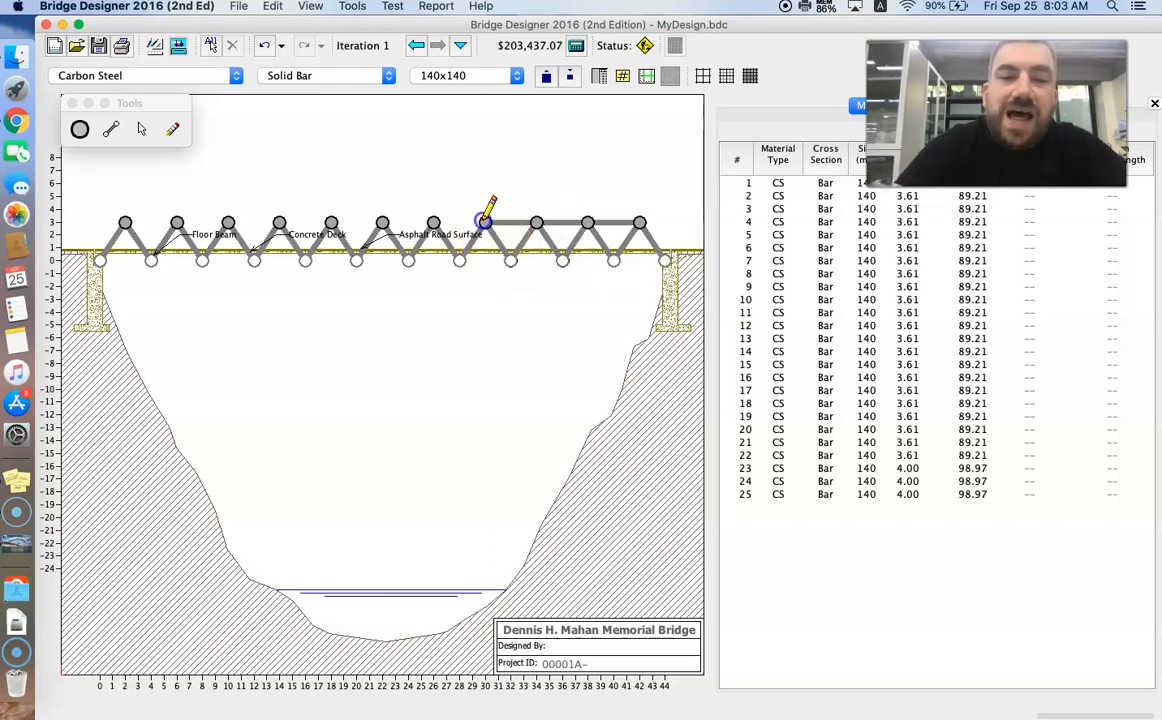
pyautogui.moveTo(437, 222)
pyautogui.mouseDown()
pyautogui.moveTo(125, 222)
pyautogui.moveTo(104, 259)
pyautogui.moveTo(665, 260)
pyautogui.mouseUp()
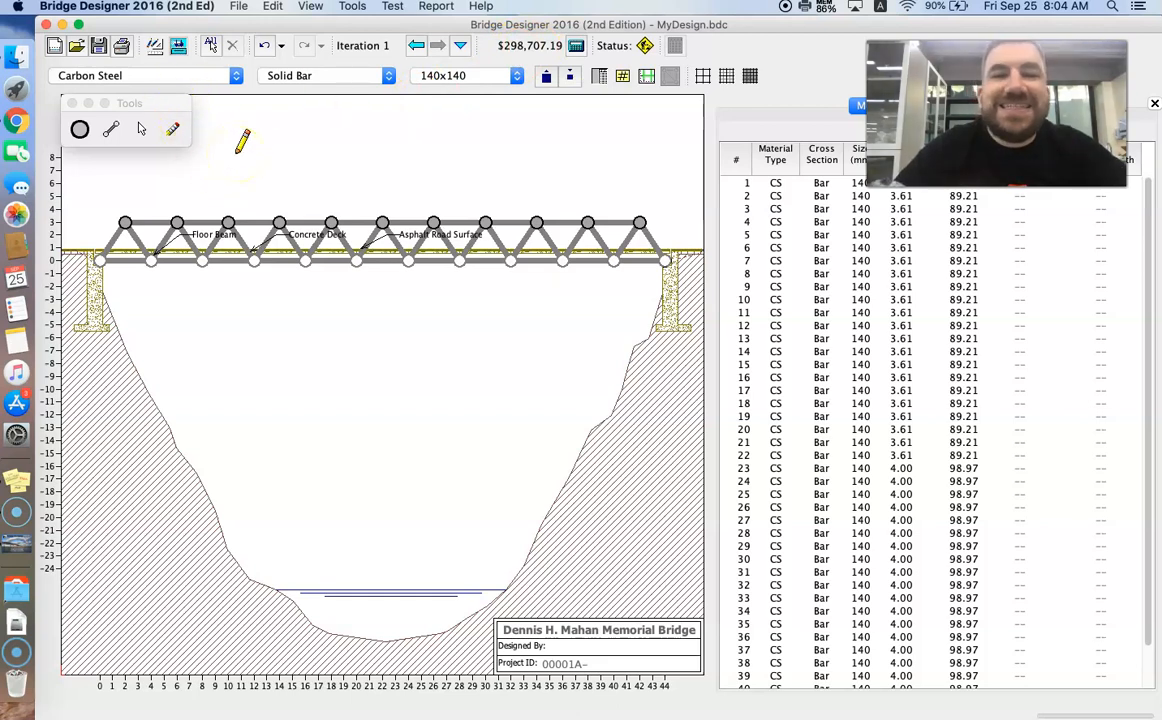
# Run the load test on the basic truss, replay the truck animation, and return to the drawing board
pyautogui.click(178, 47)
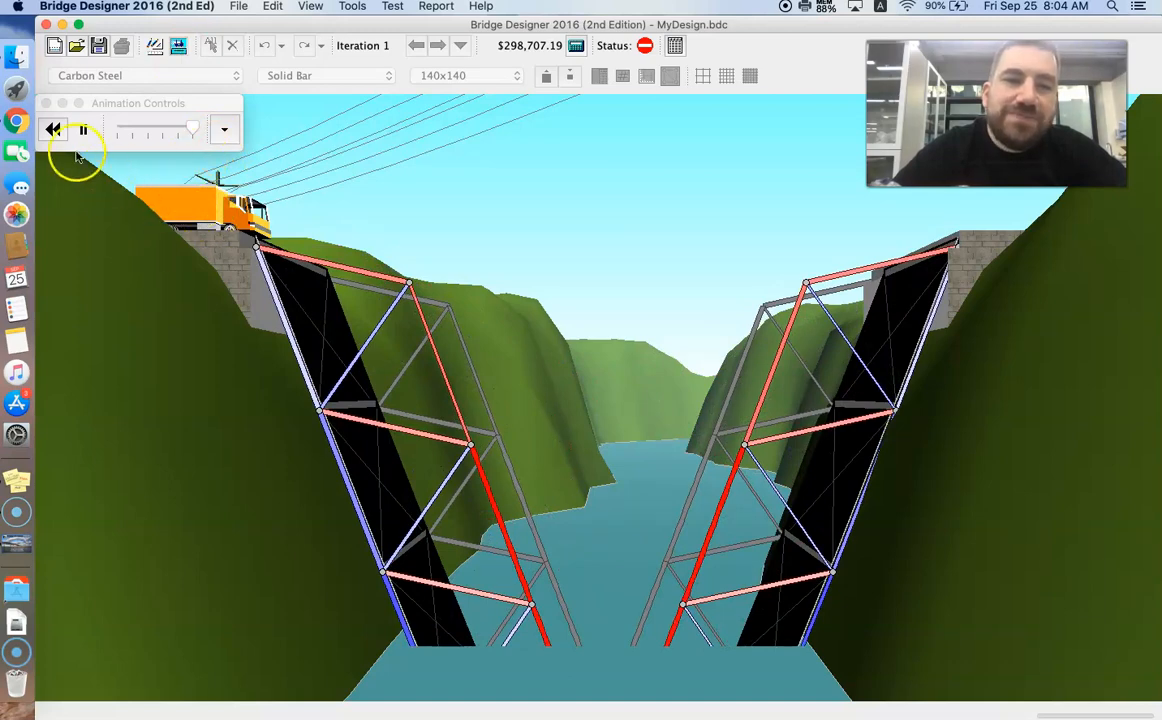
pyautogui.click(54, 129)
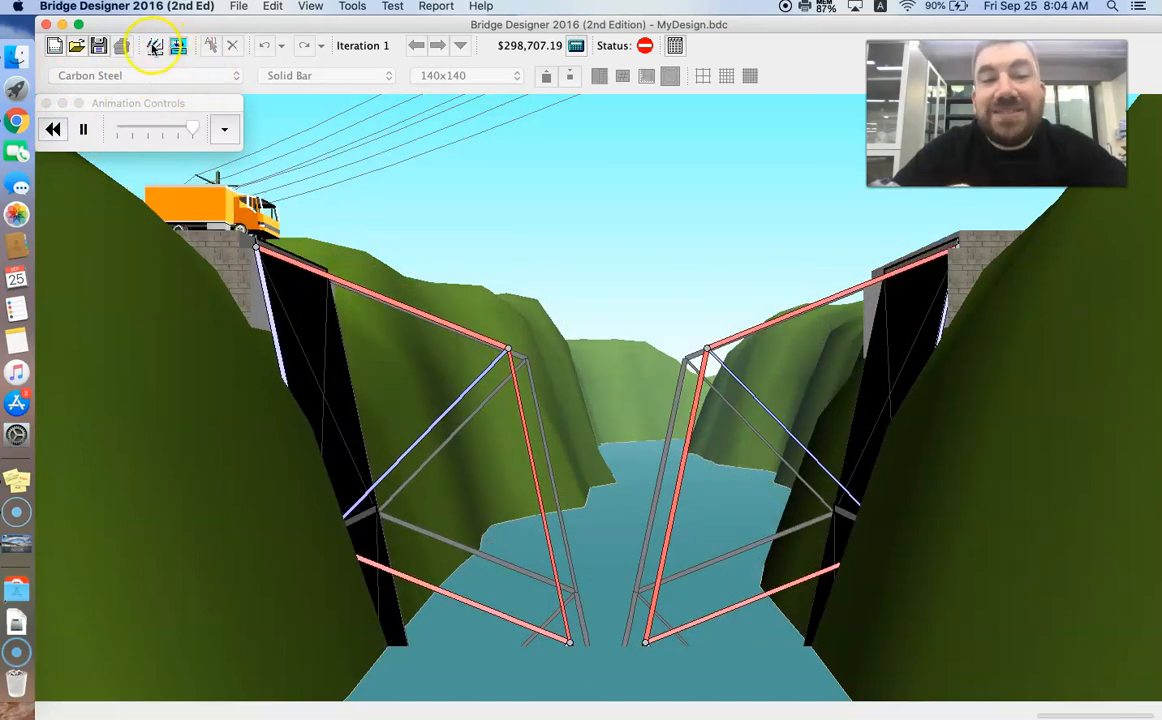
pyautogui.click(154, 45)
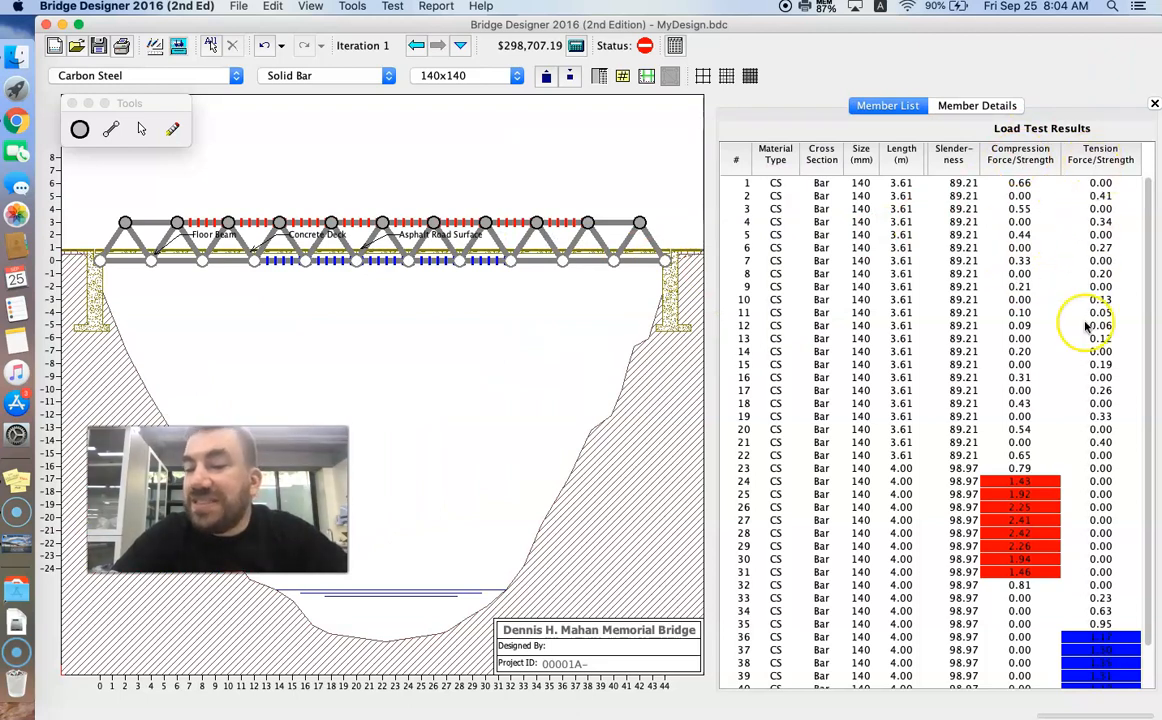
# Examine the compression and tension results in the member list and locate members 25 to 29 on the truss
pyautogui.scroll(-2, 1087, 327)
pyautogui.scroll(2, 1087, 327)
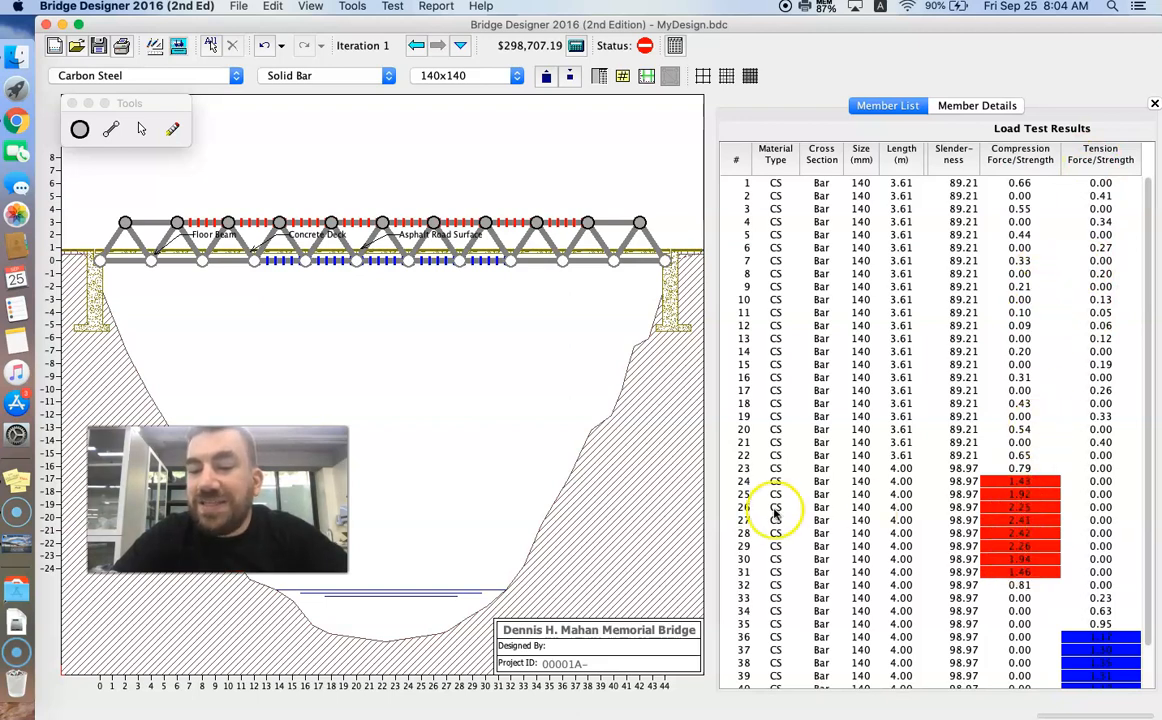
pyautogui.click(743, 494)
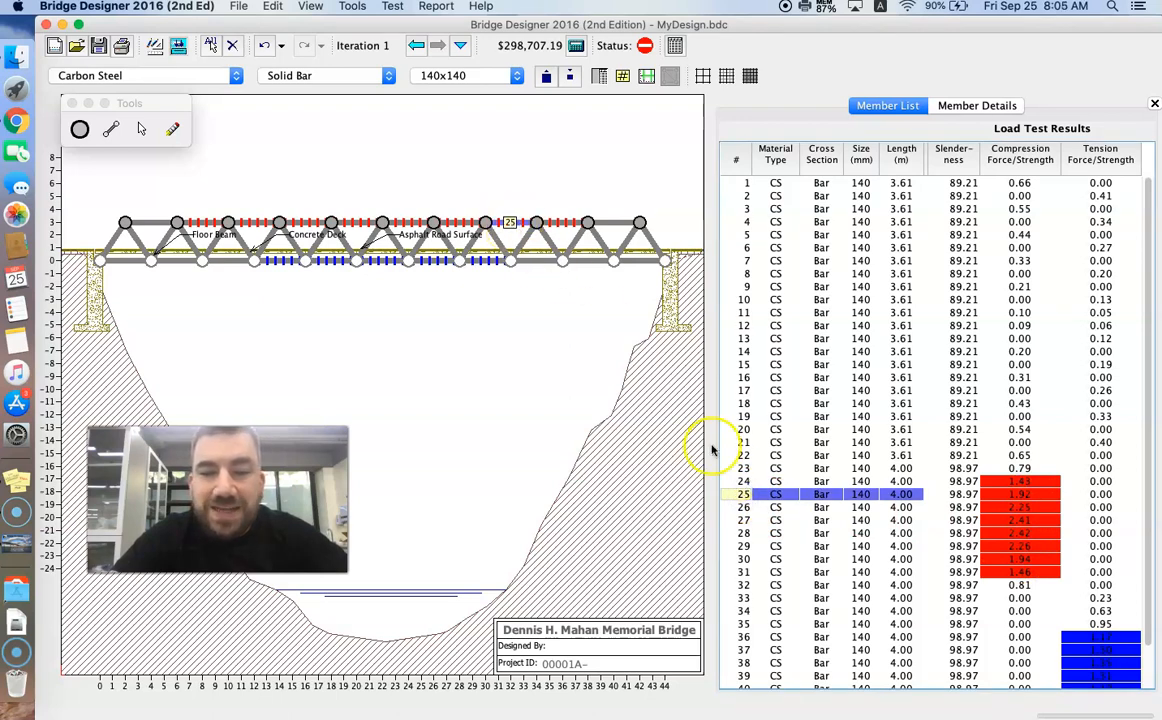
pyautogui.click(738, 507)
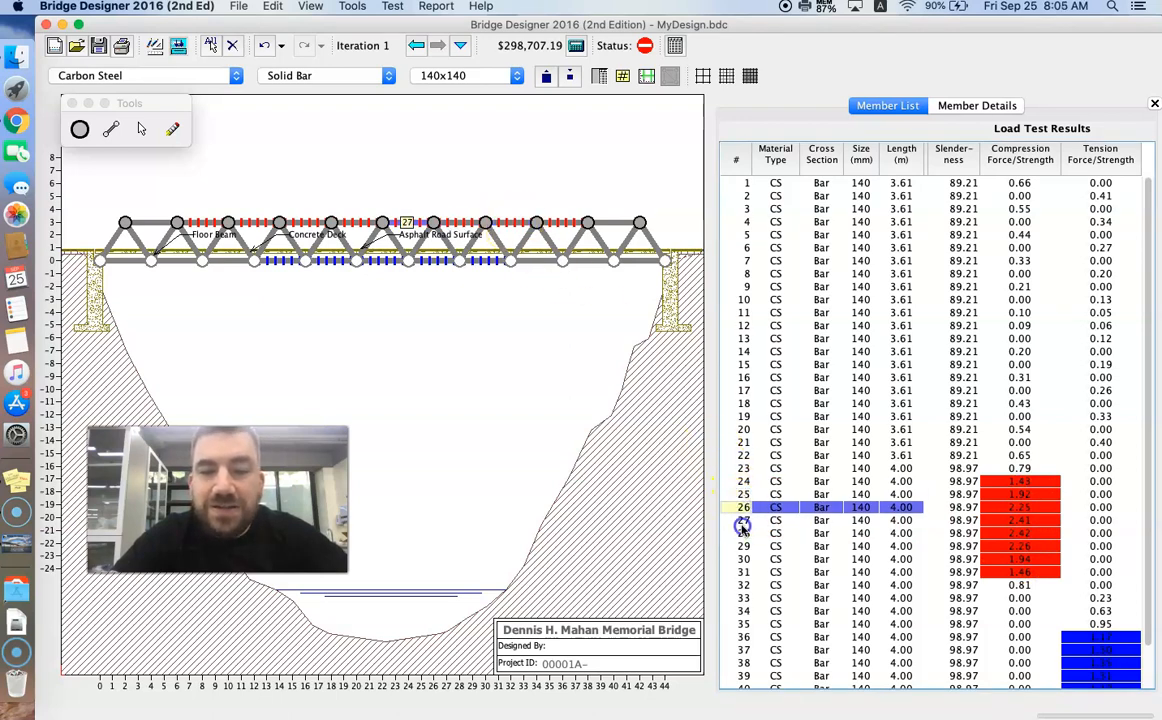
pyautogui.click(742, 524)
pyautogui.click(742, 544)
pyautogui.click(743, 533)
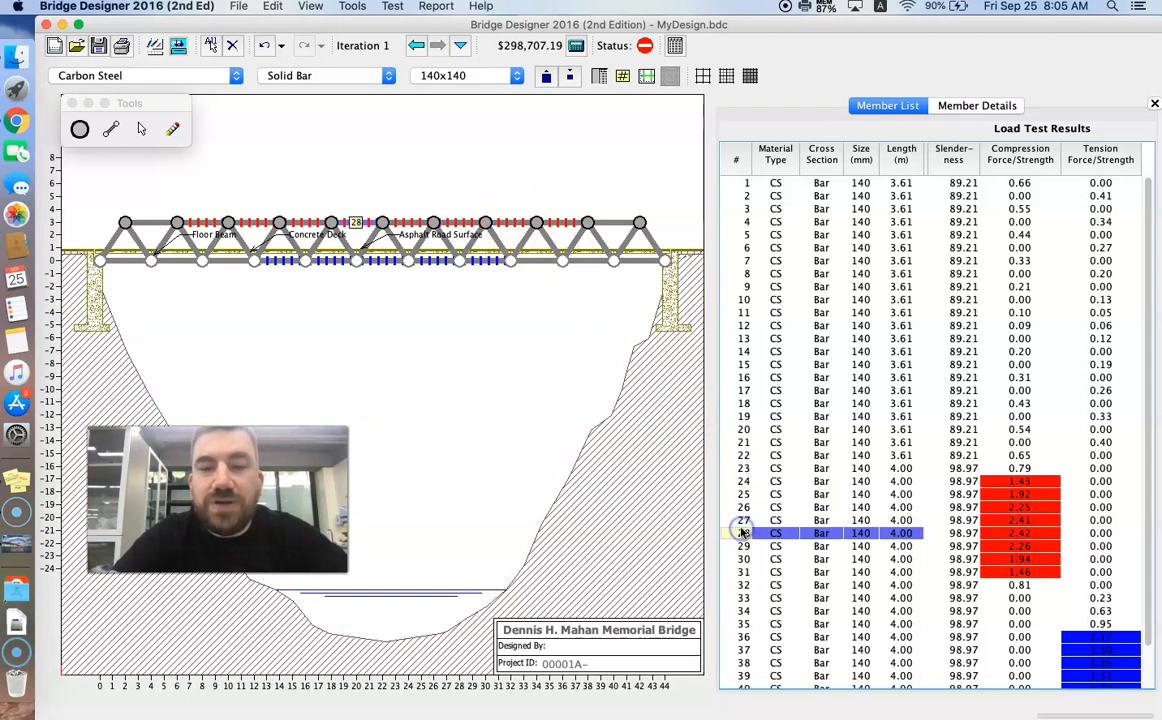
# Add eight joints on the top chord midway between the existing ones, every 4 m from 8 m to 36 m
pyautogui.click(80, 136)
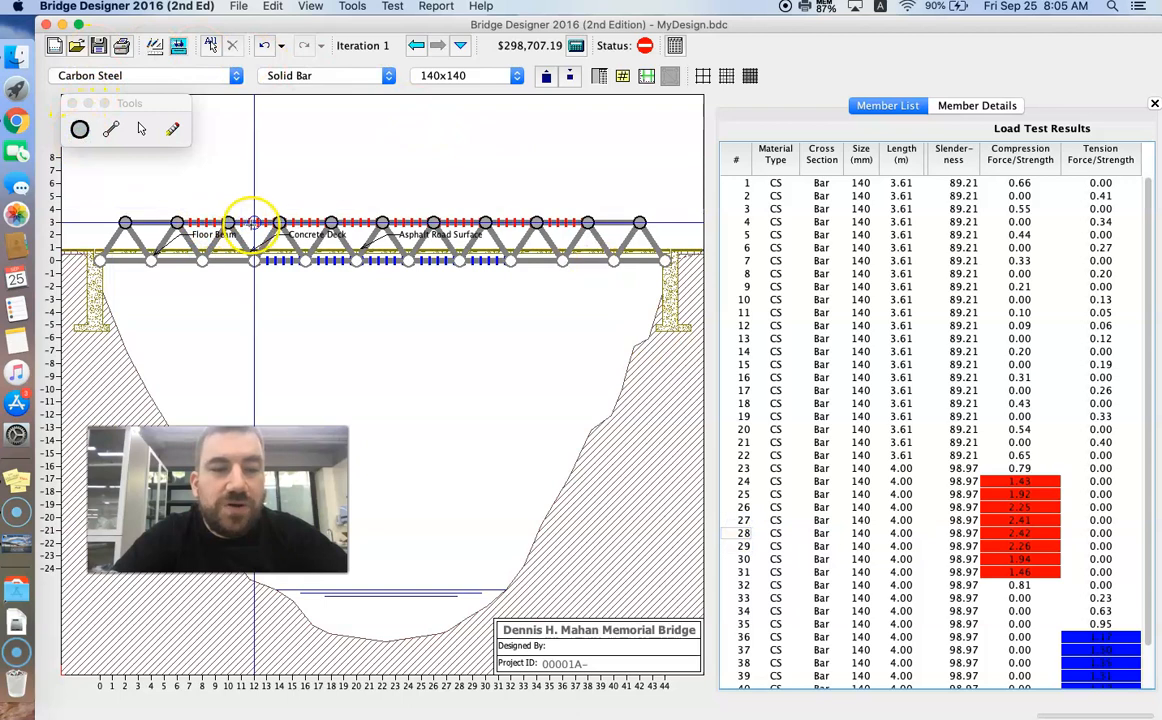
pyautogui.click(253, 222)
pyautogui.click(305, 222)
pyautogui.click(356, 222)
pyautogui.click(408, 222)
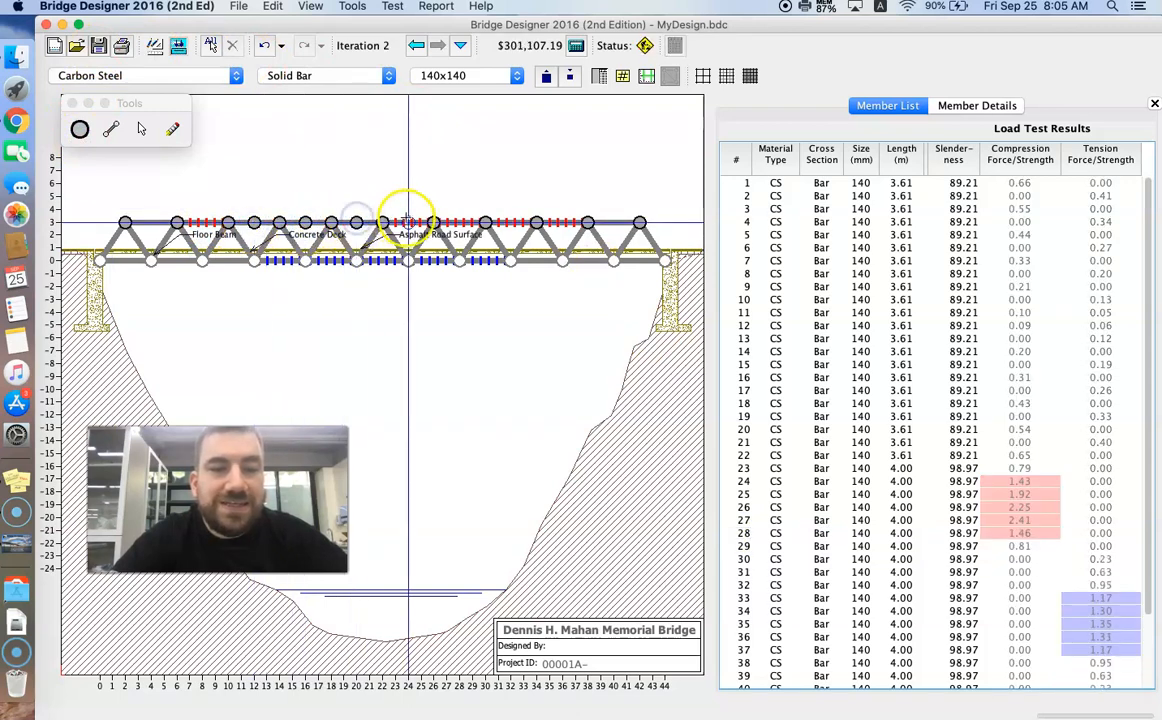
pyautogui.click(459, 222)
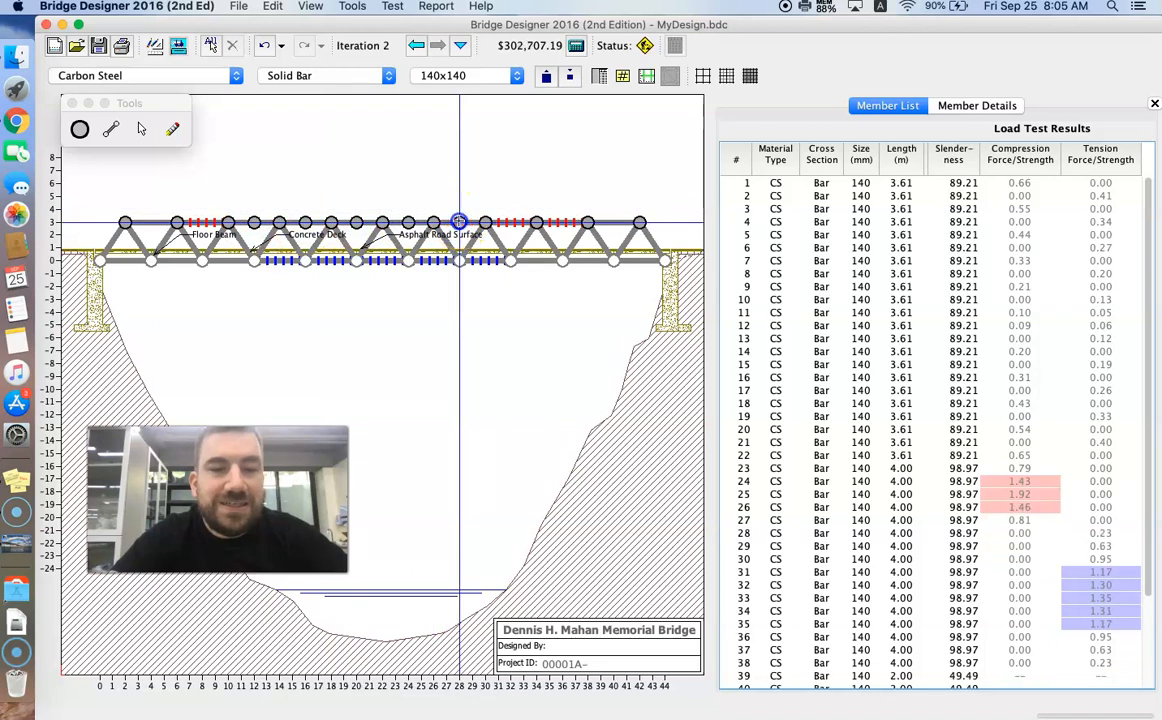
pyautogui.click(511, 222)
pyautogui.click(562, 222)
pyautogui.click(202, 222)
# Draw vertical members from the eight added top chord joints down to the deck joints directly below, from 8 m to 36 m
pyautogui.click(155, 148)
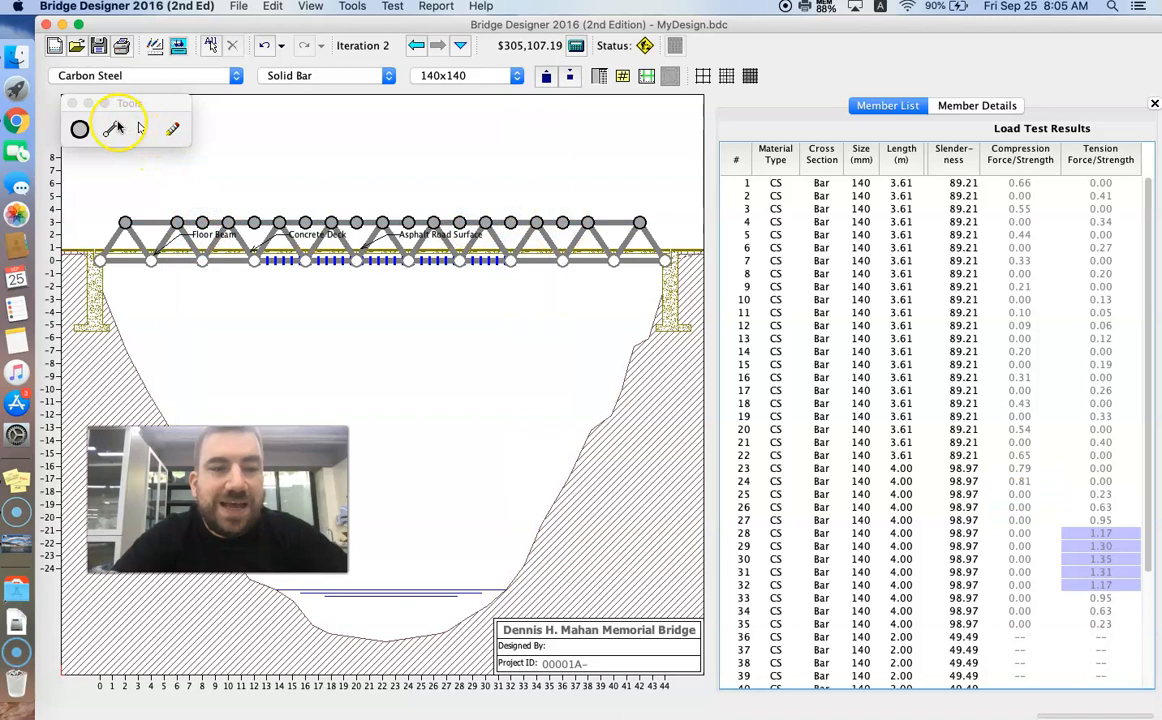
pyautogui.click(119, 128)
pyautogui.moveTo(204, 223); pyautogui.dragTo(205, 260)
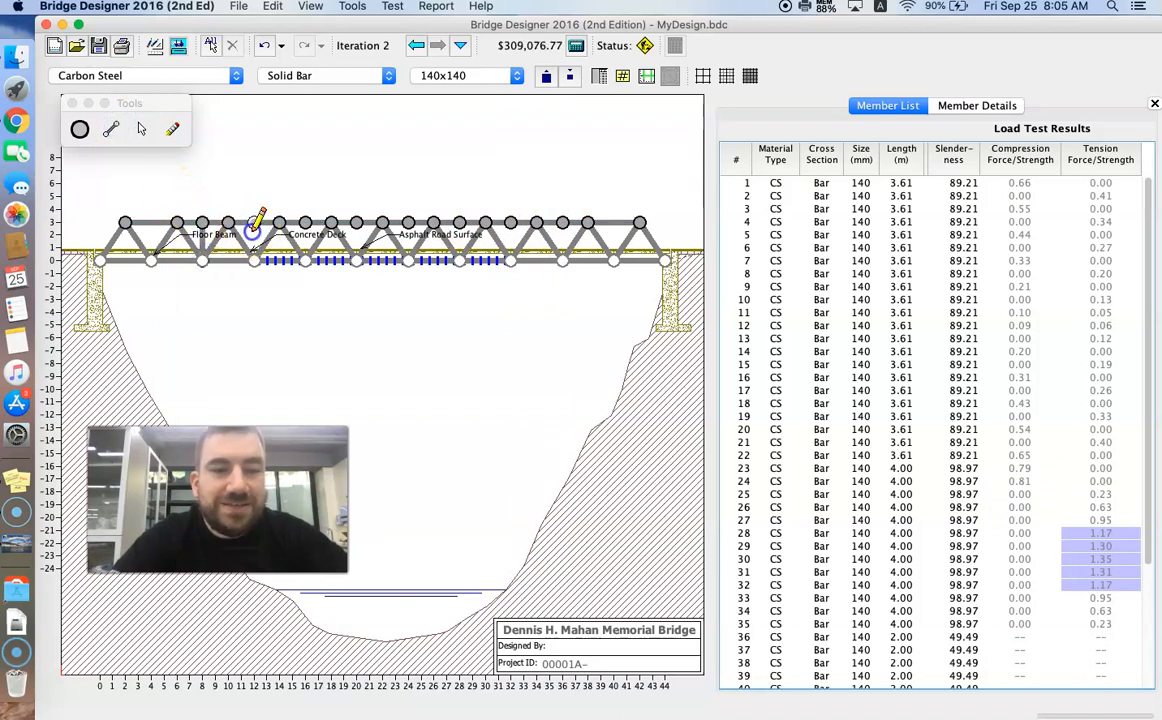
pyautogui.moveTo(305, 222)
pyautogui.mouseDown()
pyautogui.moveTo(305, 260)
pyautogui.moveTo(460, 259)
pyautogui.mouseUp()
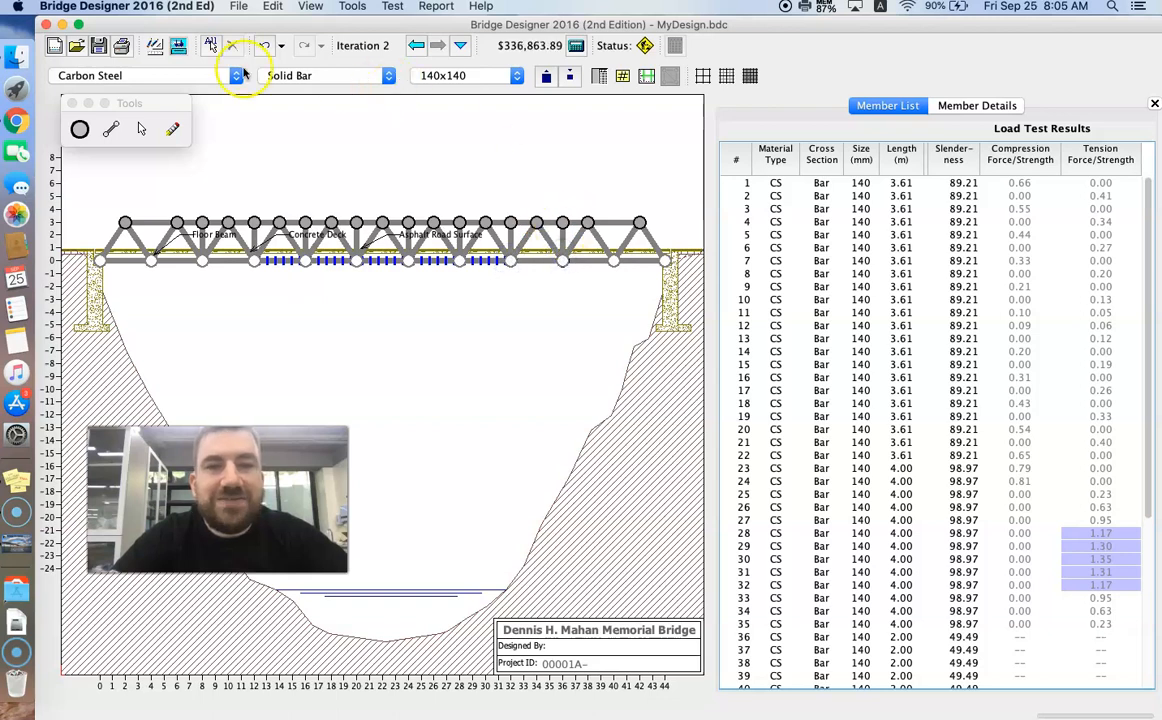
# Run the load test on the truss with vertical members and return to the drawing board
pyautogui.click(178, 47)
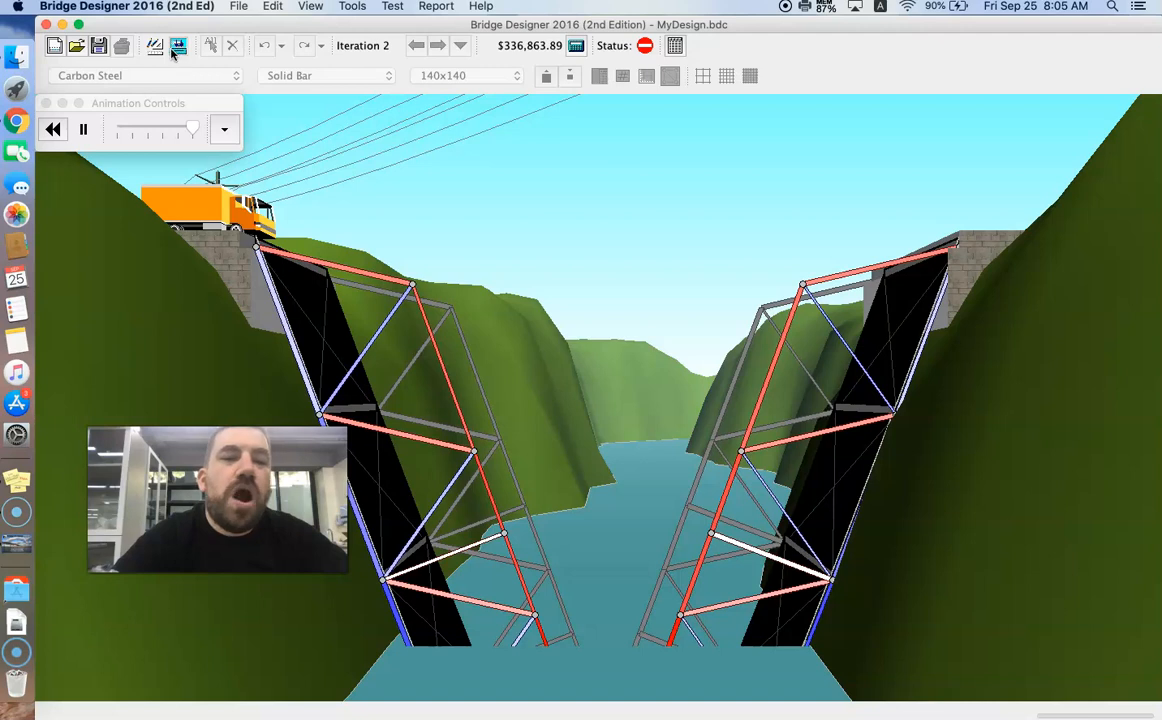
pyautogui.click(155, 47)
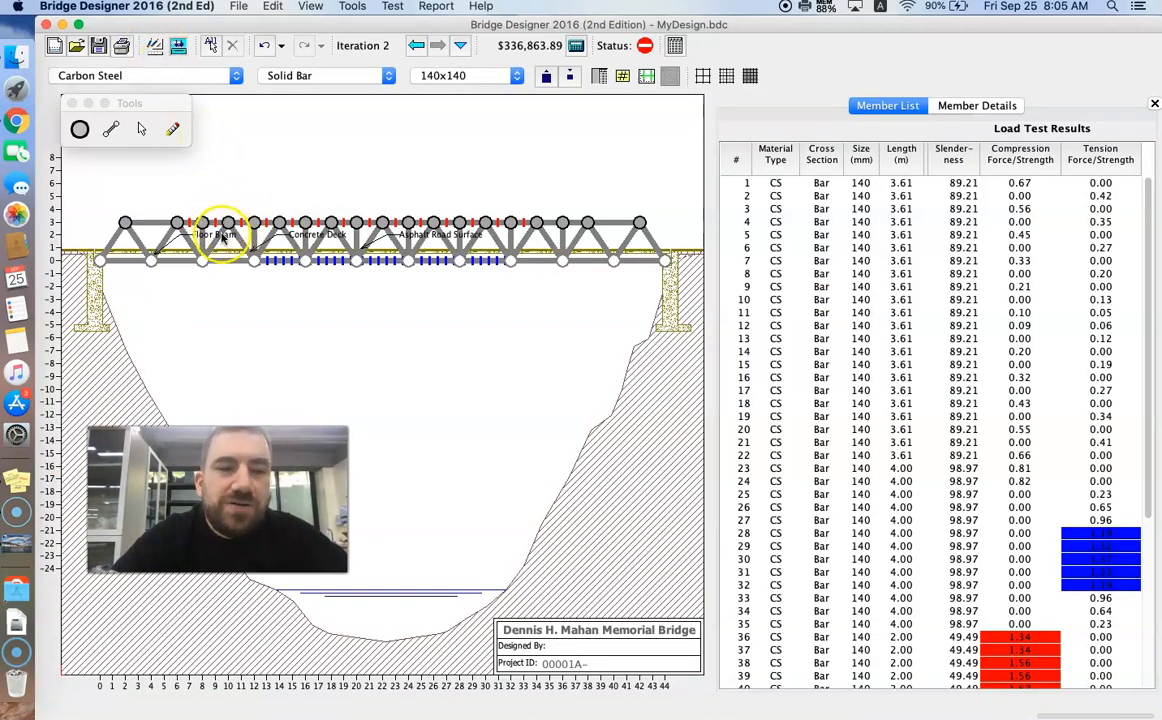
# Add joints on the bottom chord at 10, 14, 19, 18, 22, 26, 30 and 34 m
pyautogui.click(79, 130)
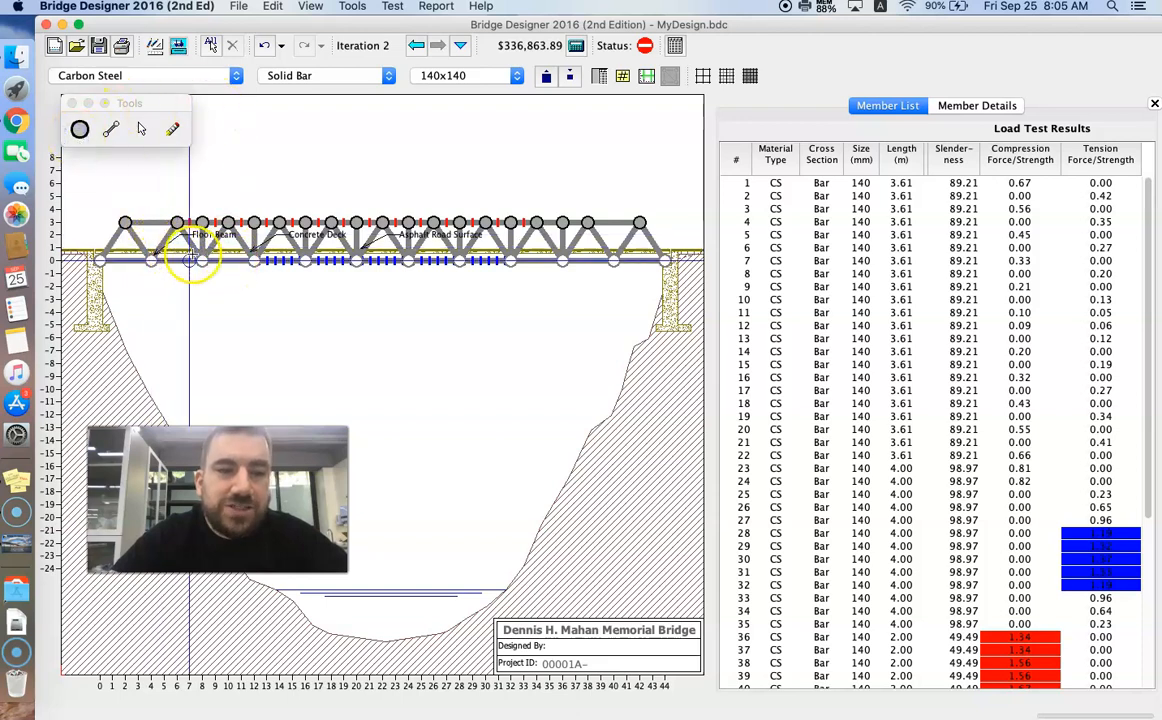
pyautogui.click(229, 262)
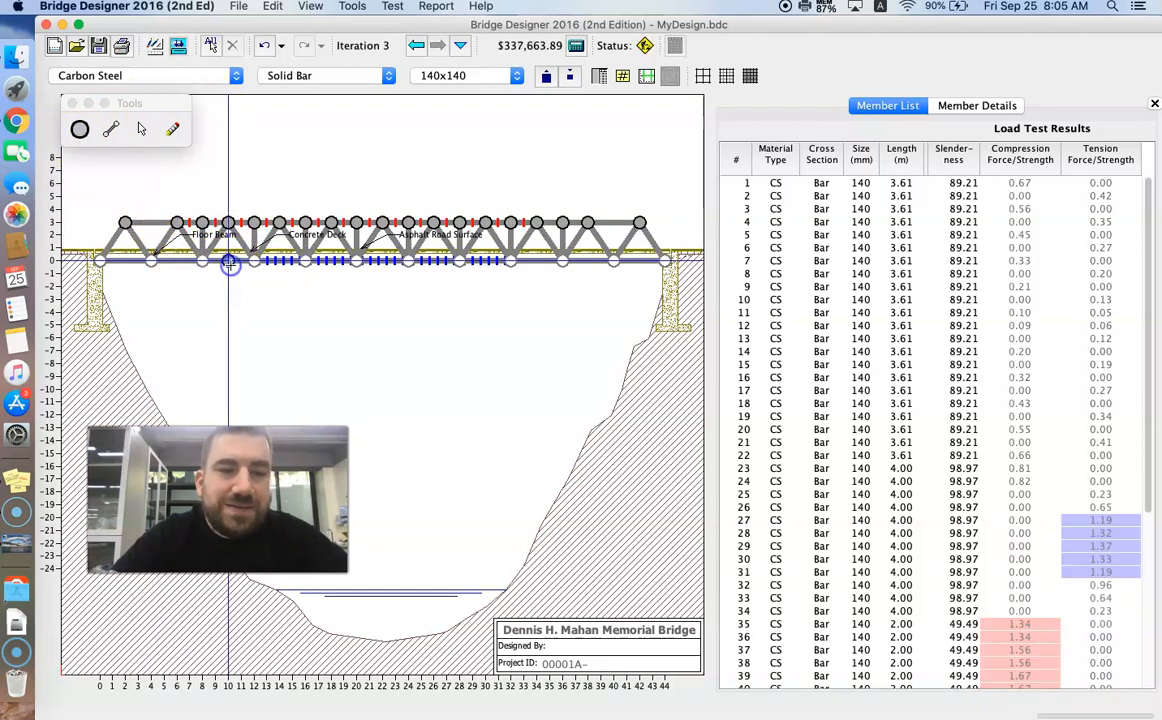
pyautogui.click(279, 261)
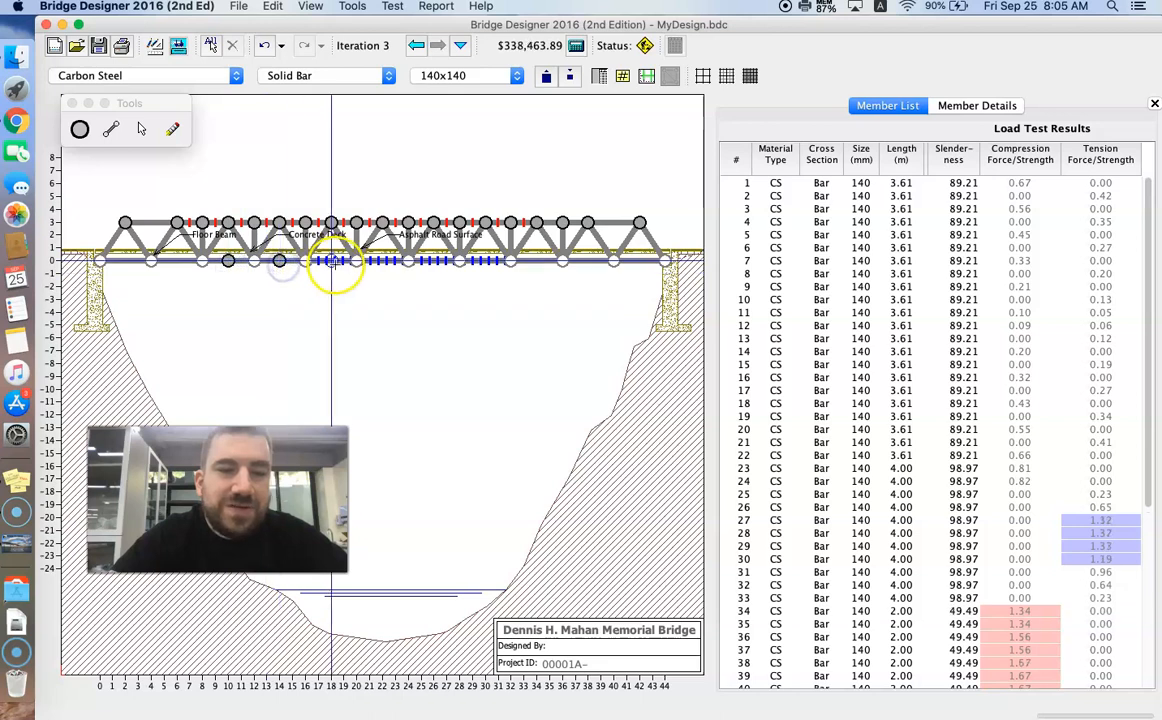
pyautogui.click(343, 262)
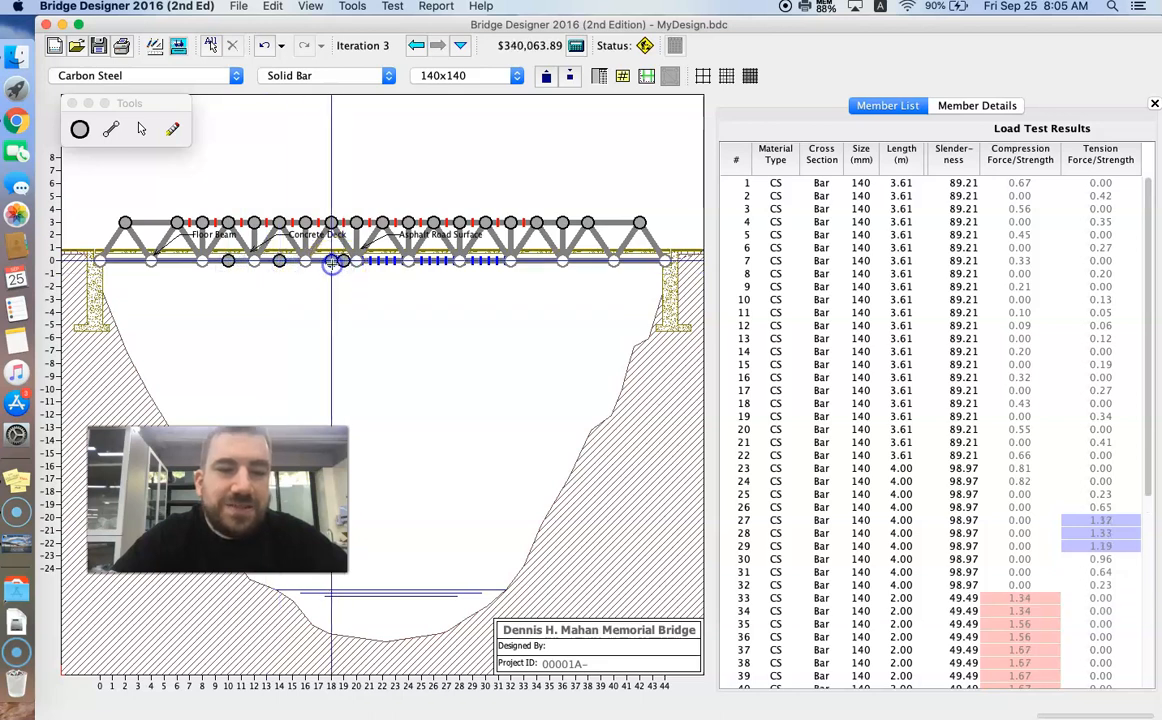
pyautogui.click(382, 272)
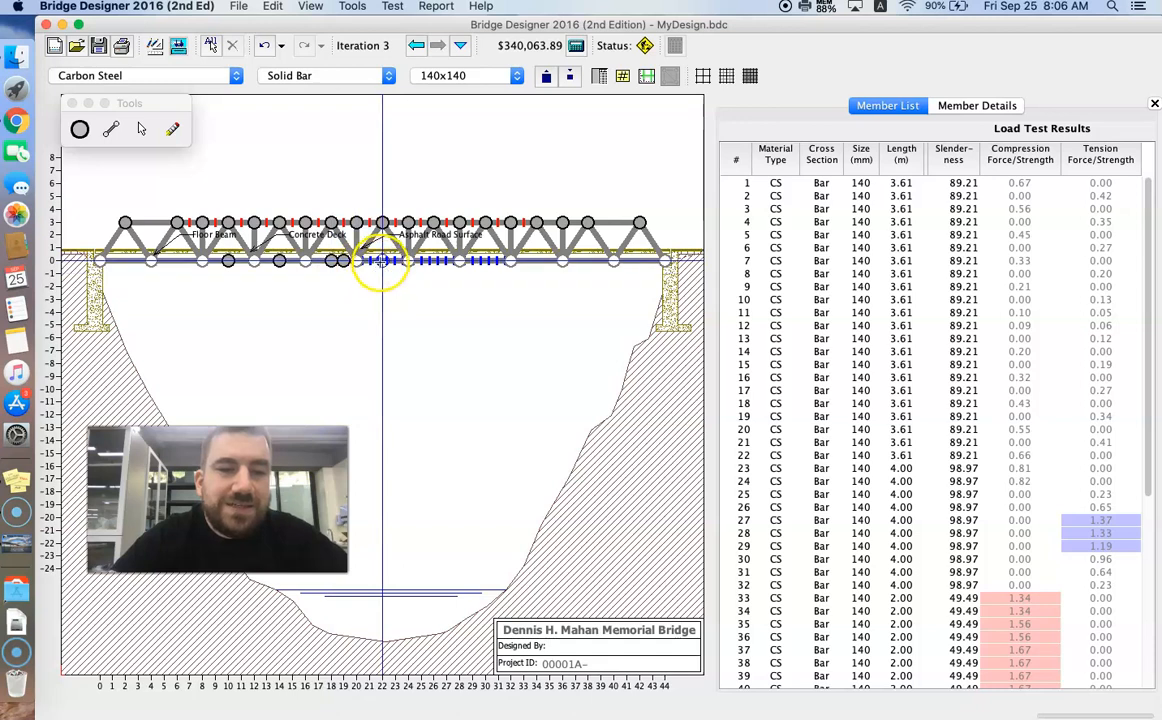
pyautogui.click(382, 261)
pyautogui.click(432, 260)
pyautogui.click(485, 261)
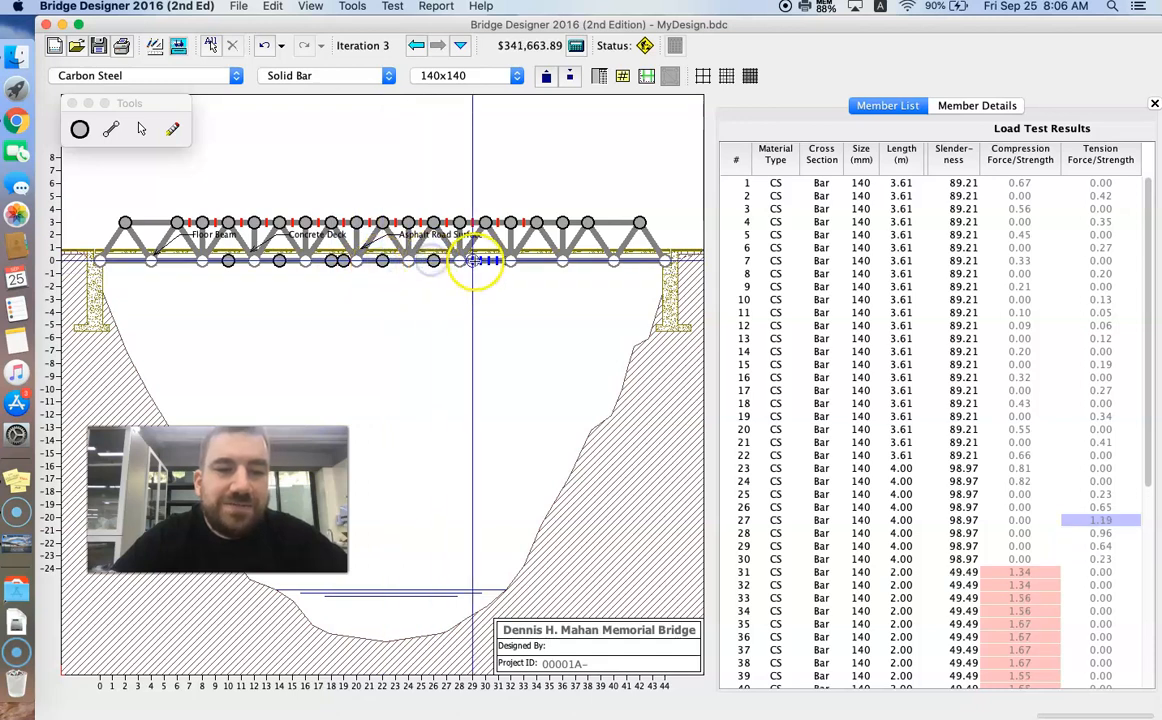
pyautogui.click(536, 261)
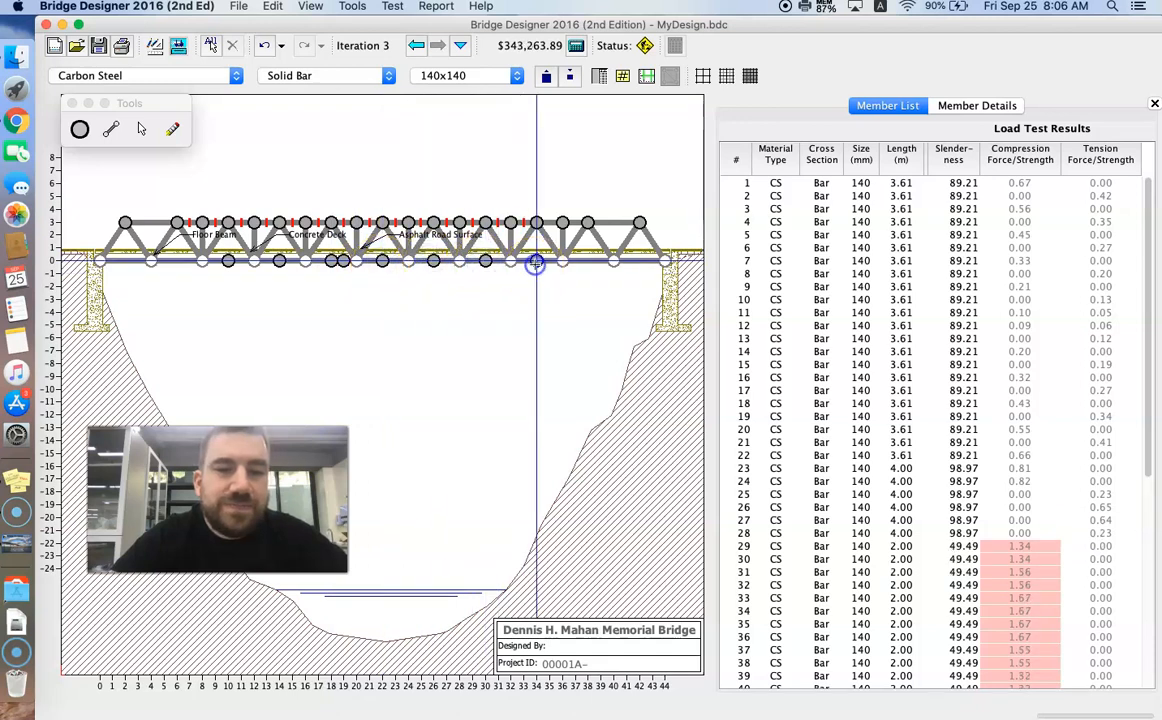
# Erase the misplaced joint at 19 m on the bottom chord, keeping the one at 18 m
pyautogui.click(174, 130)
pyautogui.moveTo(310, 257); pyautogui.dragTo(343, 260)
pyautogui.click(343, 260)
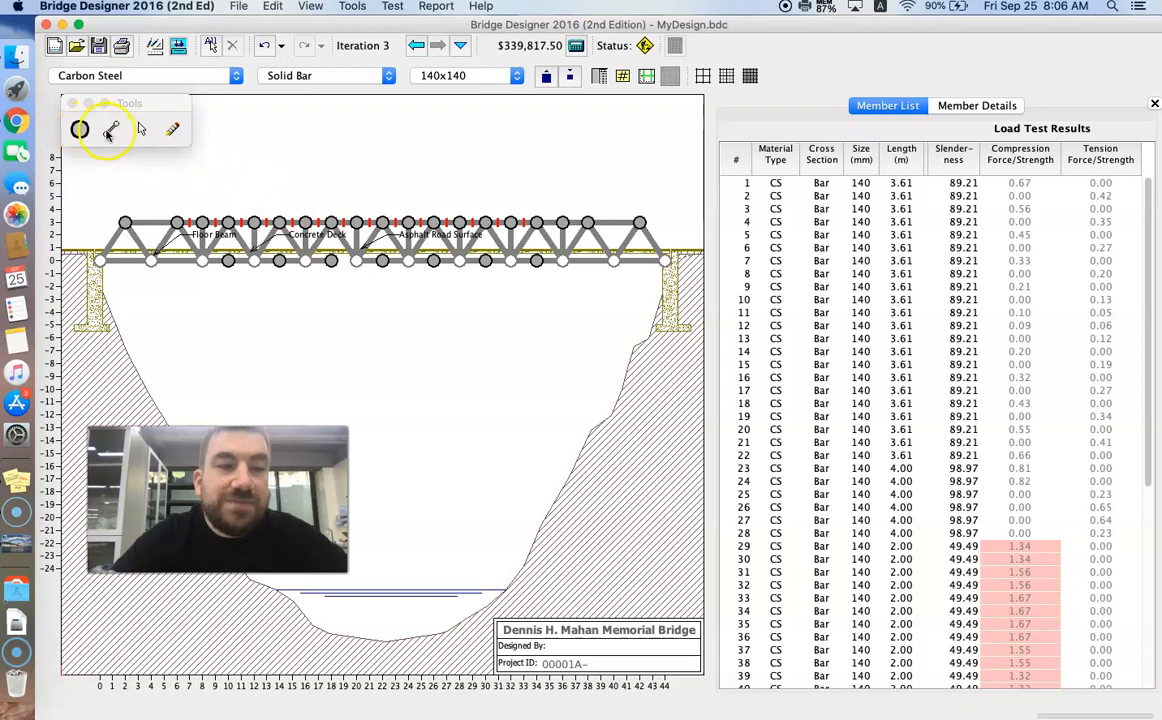
# Draw vertical members from the bottom chord joints at 10, 14, 18, 22, 26, 30 and 34 m to the top chord joints directly above
pyautogui.click(107, 130)
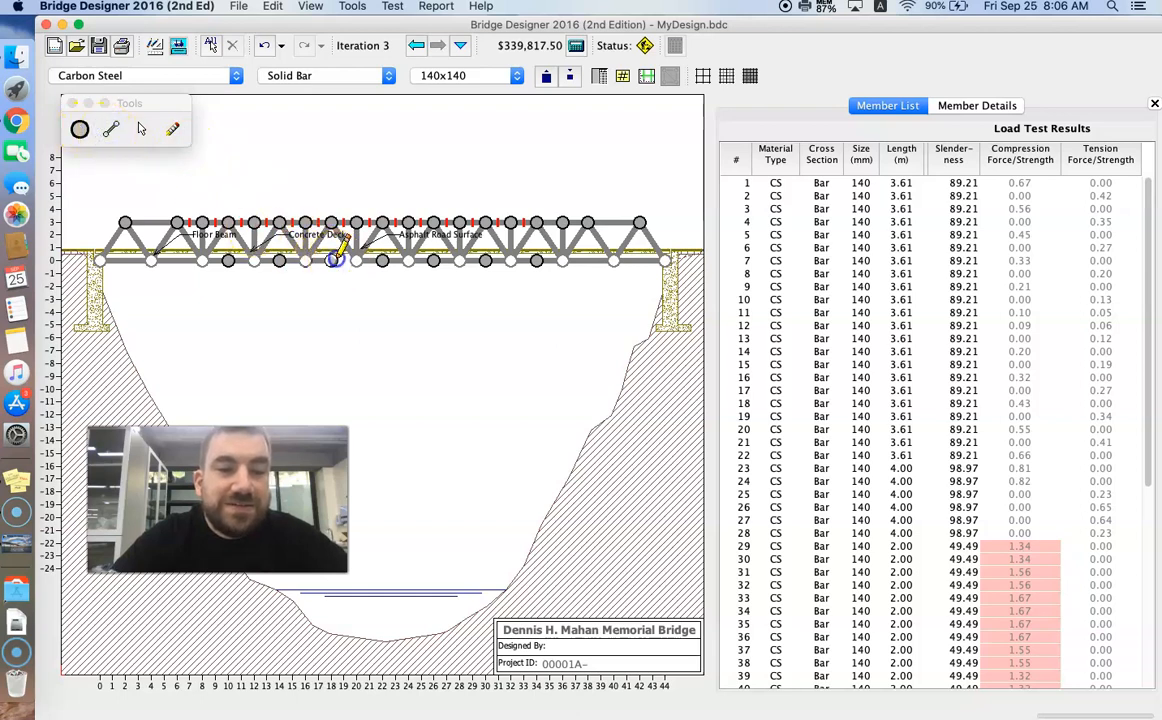
pyautogui.moveTo(353, 258)
pyautogui.mouseDown()
pyautogui.moveTo(315, 234)
pyautogui.moveTo(332, 224)
pyautogui.mouseUp()
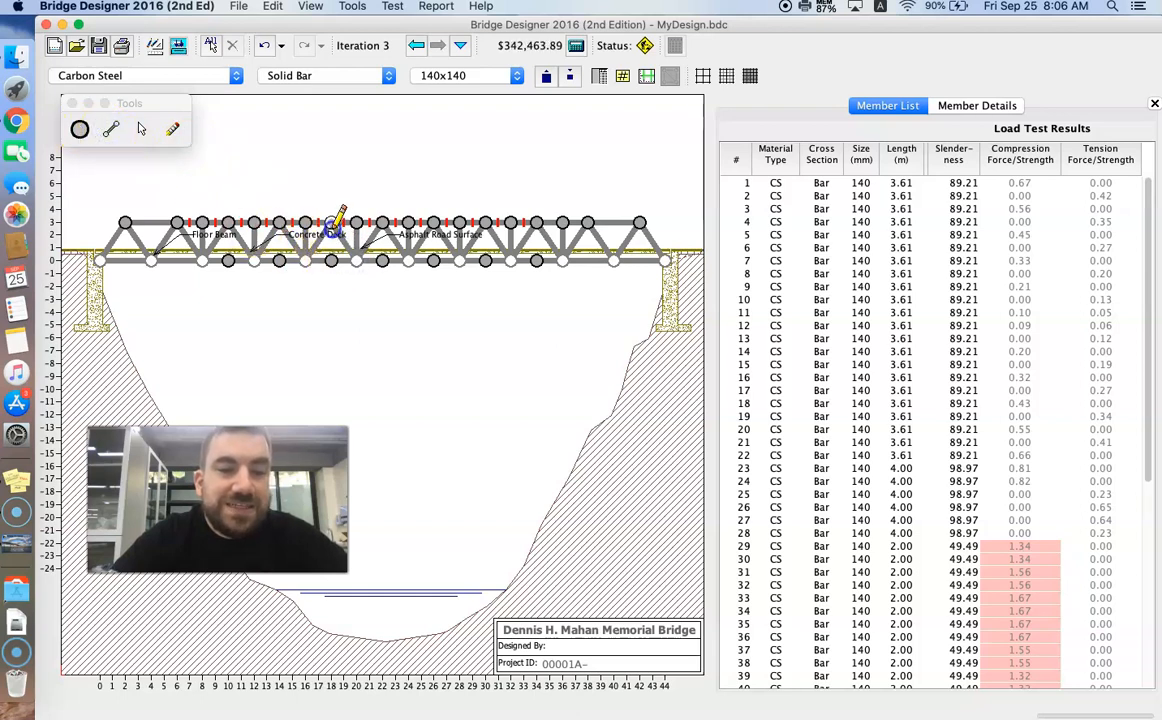
pyautogui.click(280, 256)
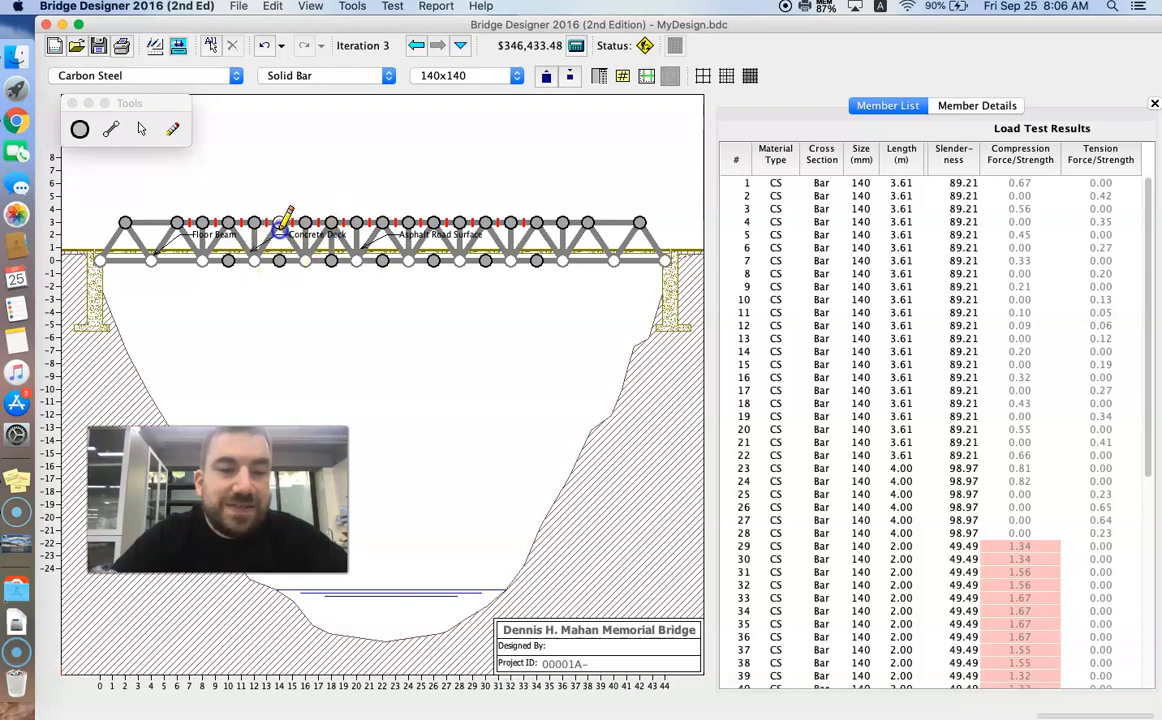
pyautogui.moveTo(279, 225)
pyautogui.mouseDown()
pyautogui.moveTo(228, 256)
pyautogui.moveTo(229, 225)
pyautogui.mouseUp()
pyautogui.moveTo(382, 231); pyautogui.dragTo(383, 228)
pyautogui.moveTo(437, 258); pyautogui.dragTo(488, 224)
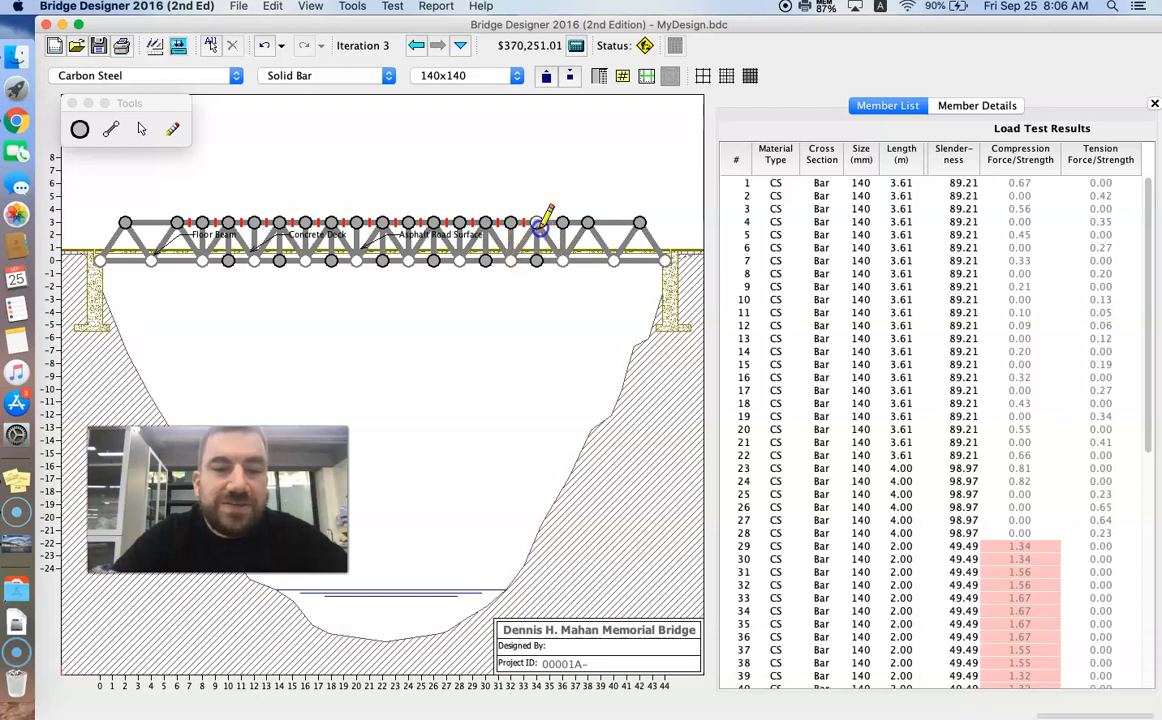
# Run the load test with the added verticals, return to the drawing board and examine the members' compression and tension ratios
pyautogui.click(178, 47)
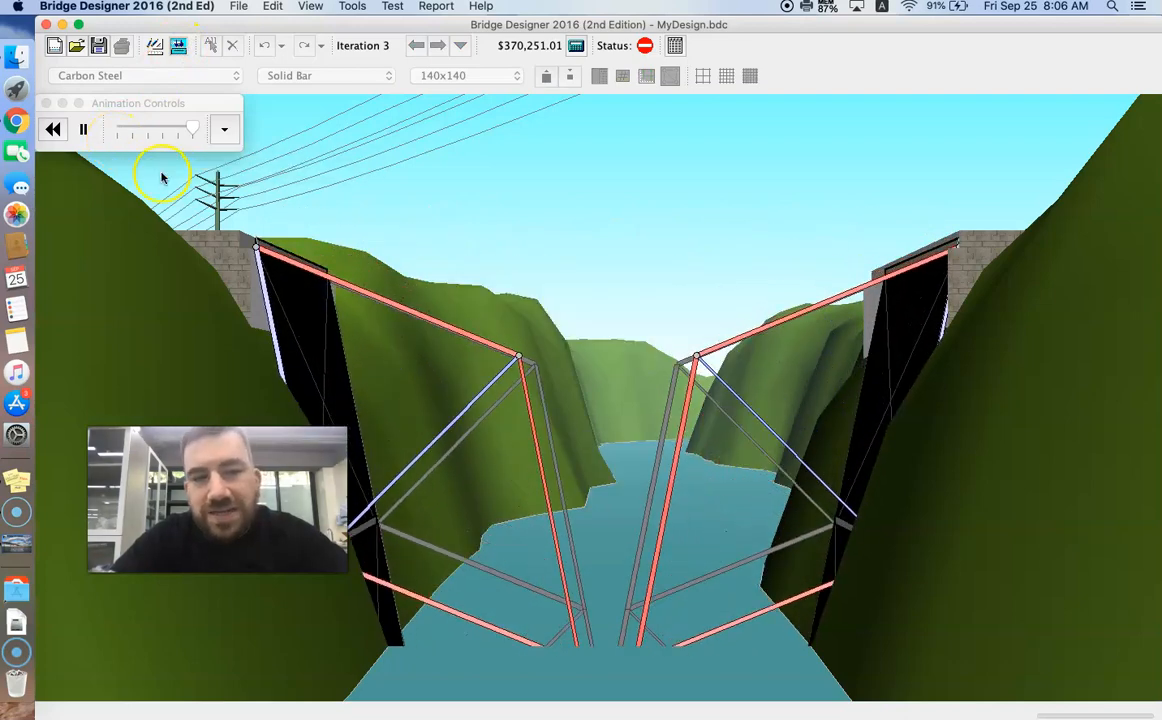
pyautogui.click(155, 46)
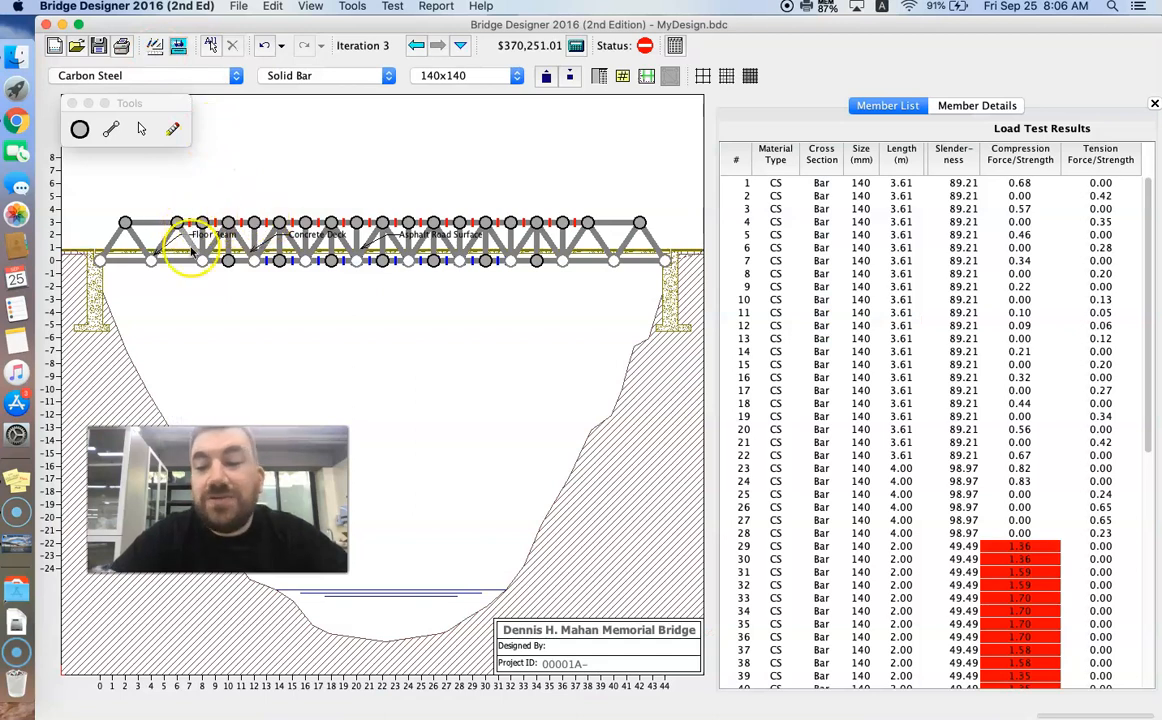
pyautogui.scroll(-5, 935, 505)
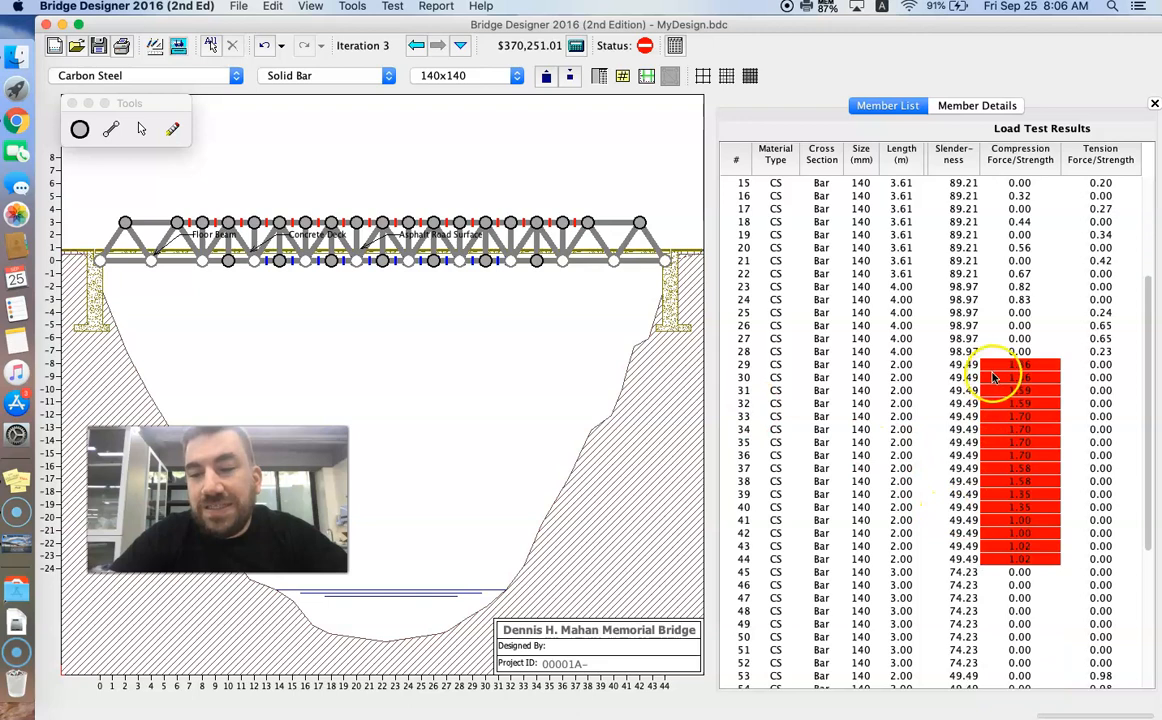